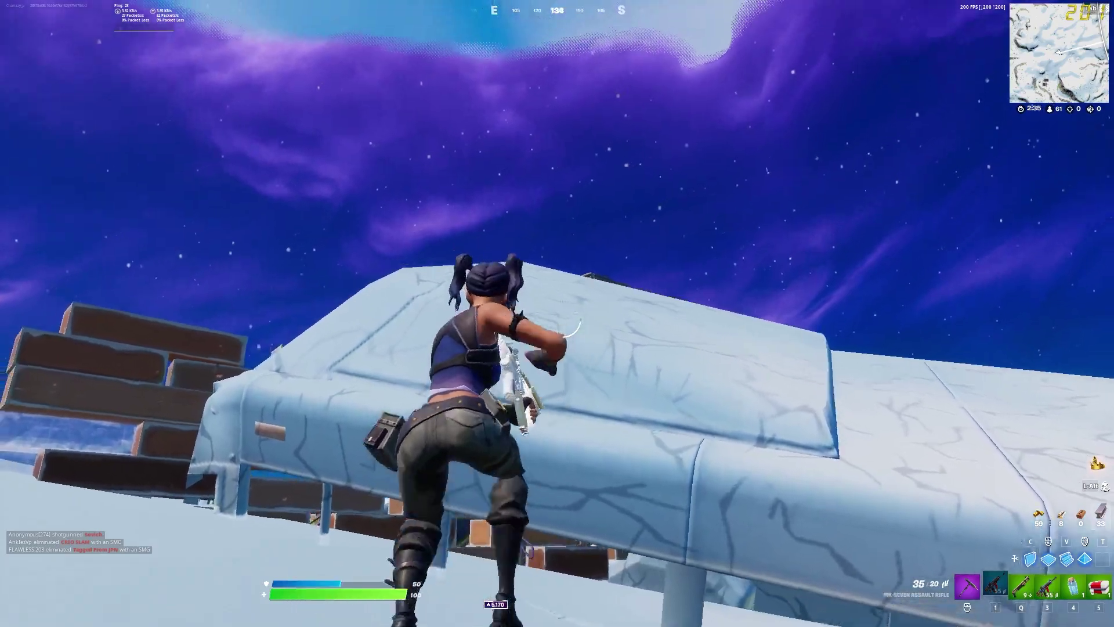
right_click(557, 313)
click(557, 313)
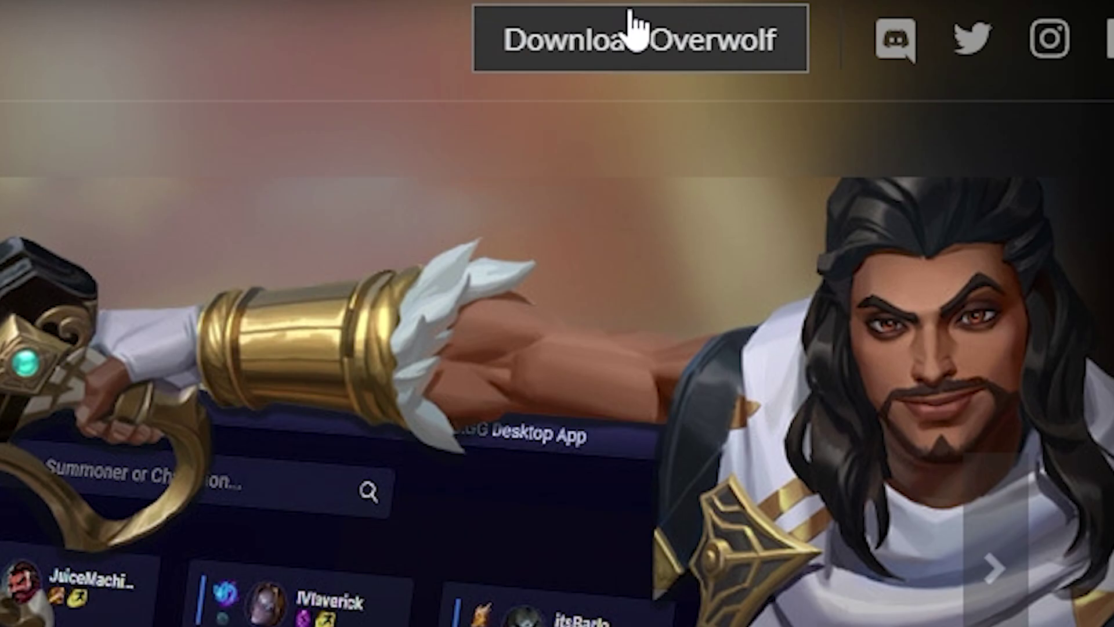
Download OverwolfInstaller.exe from the Overwolf website and run it, continuing to the installation folder options
click(631, 12)
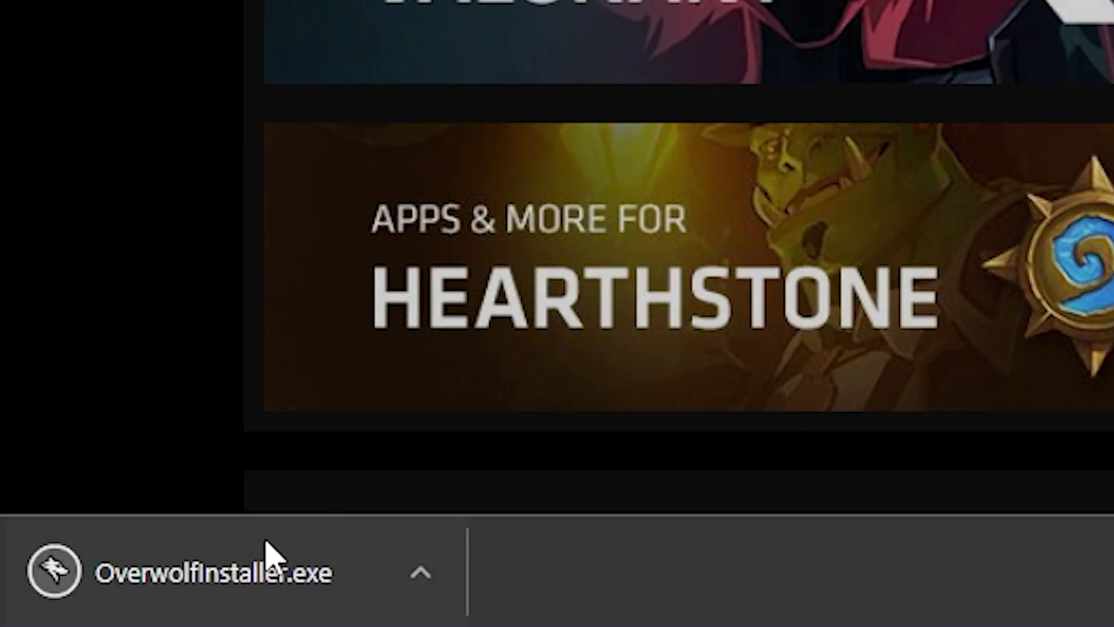
click(270, 550)
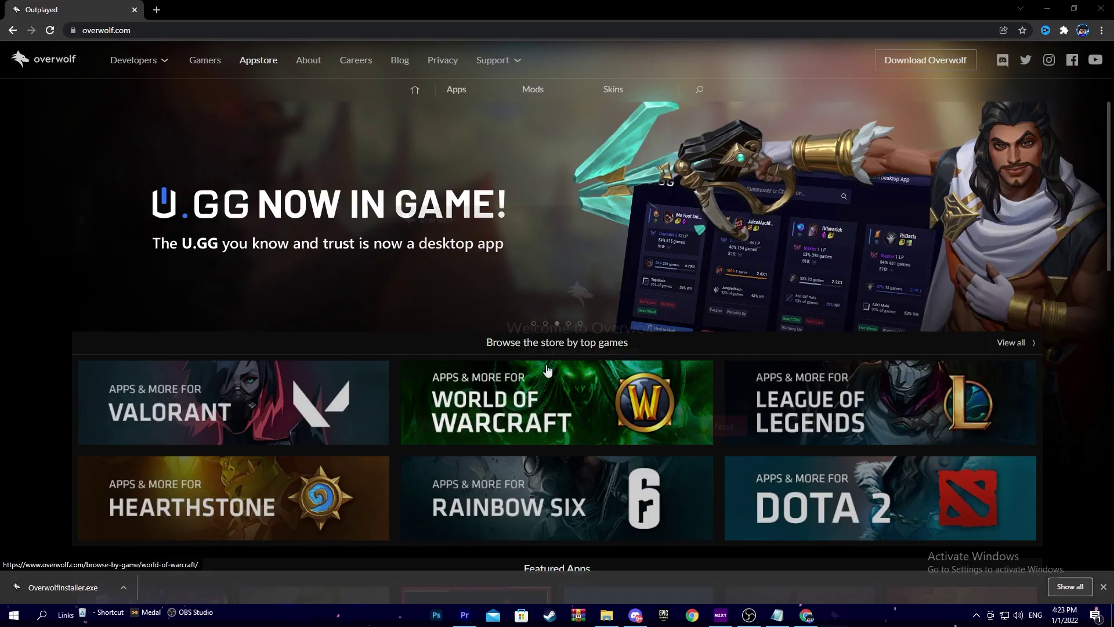
click(712, 423)
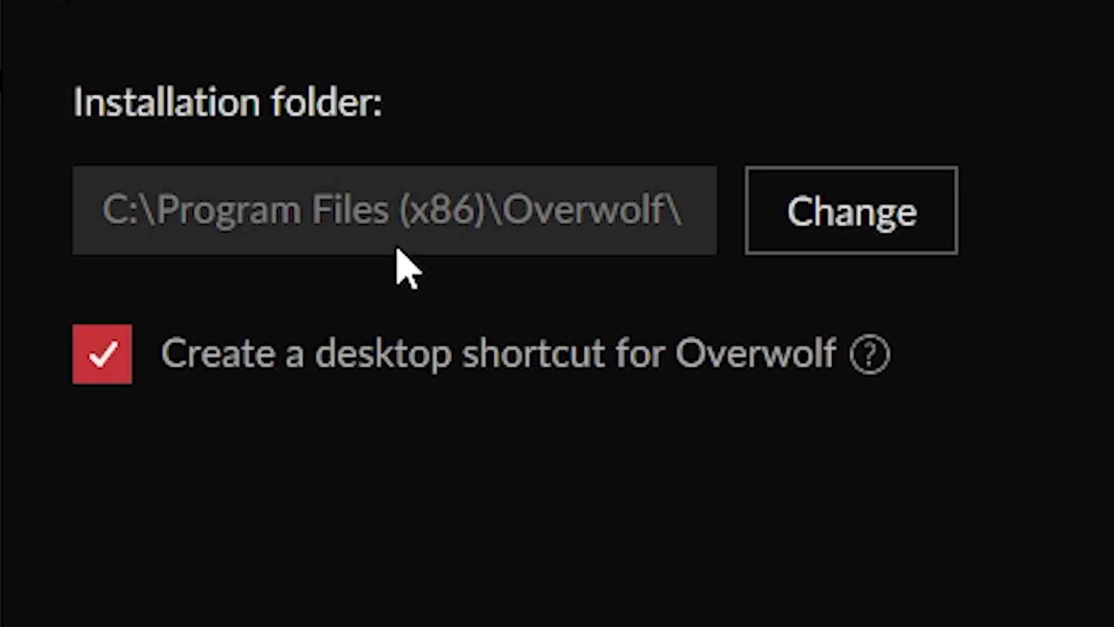
Keep the default installation folder, accept the terms and privacy policy, then install Overwolf and launch it
click(861, 244)
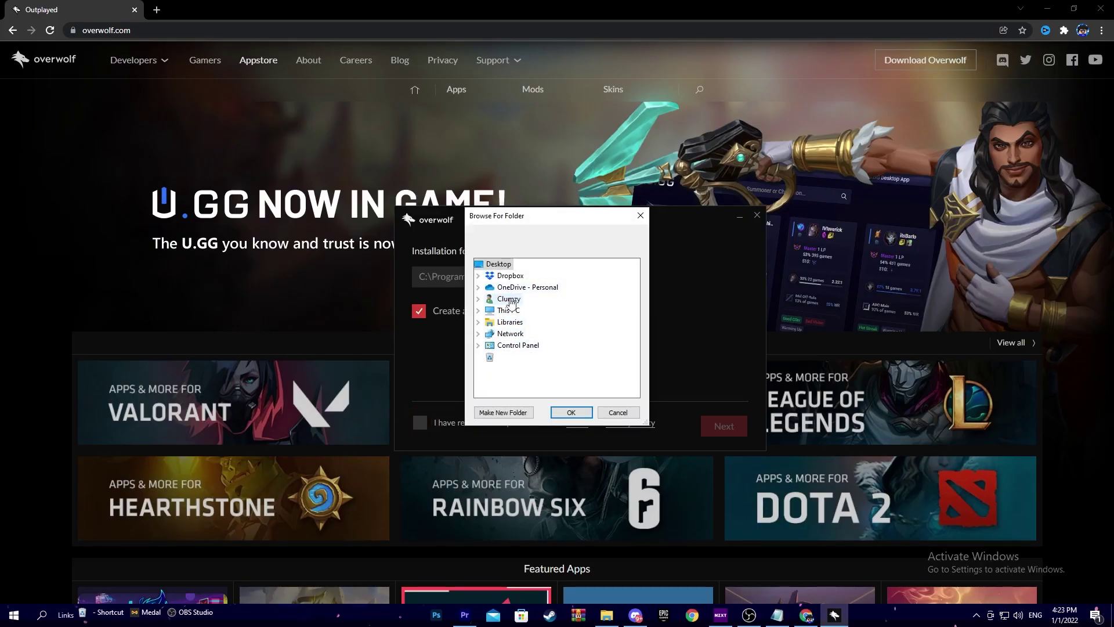
click(640, 215)
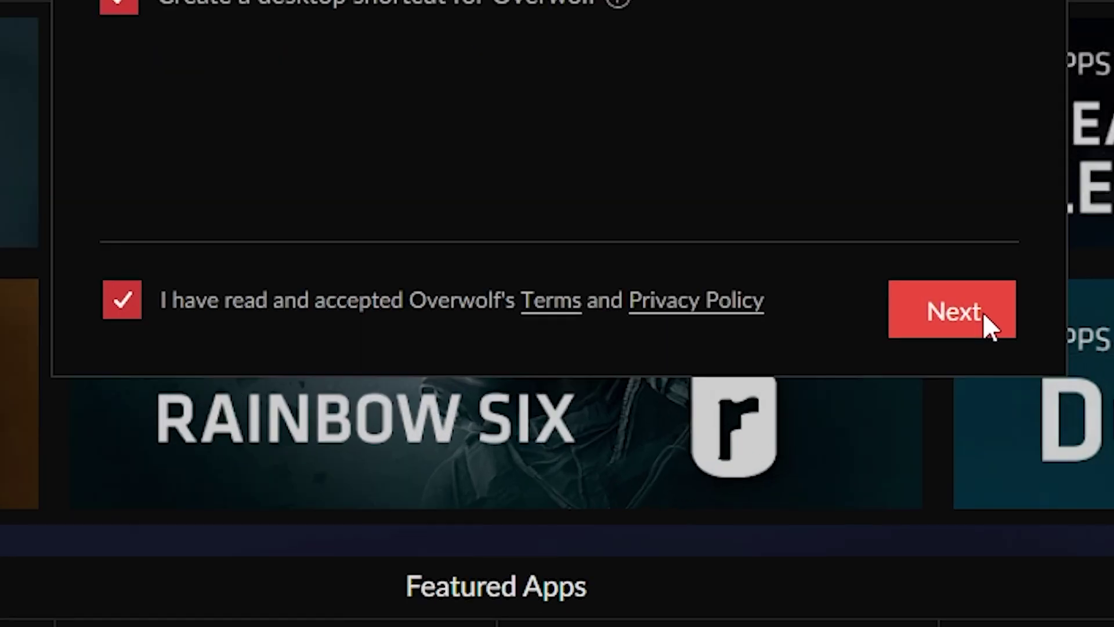
click(719, 429)
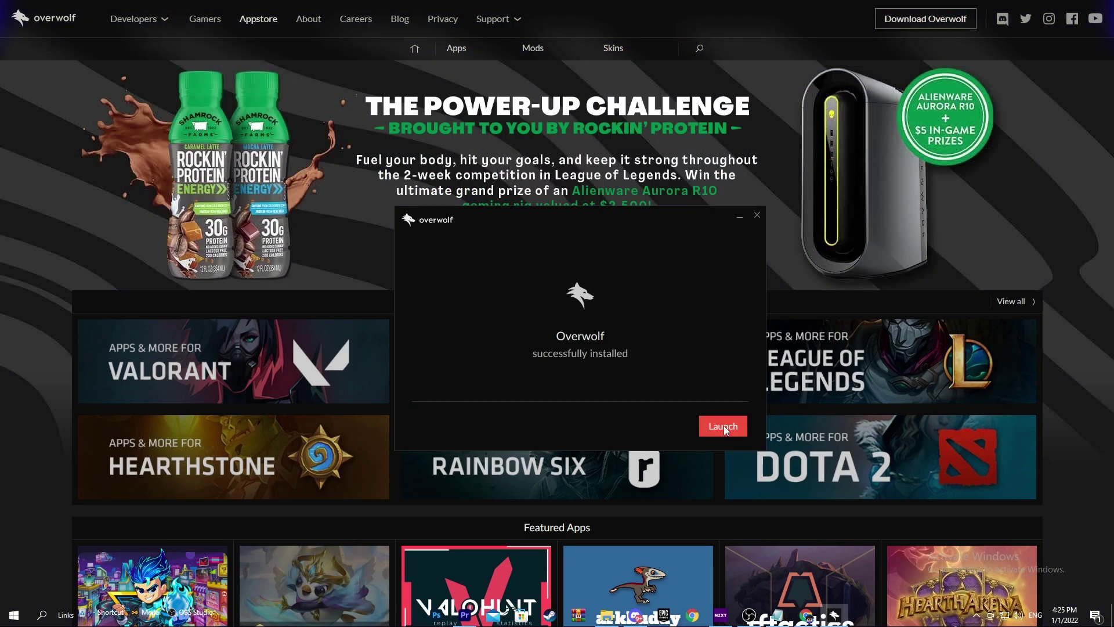
click(723, 426)
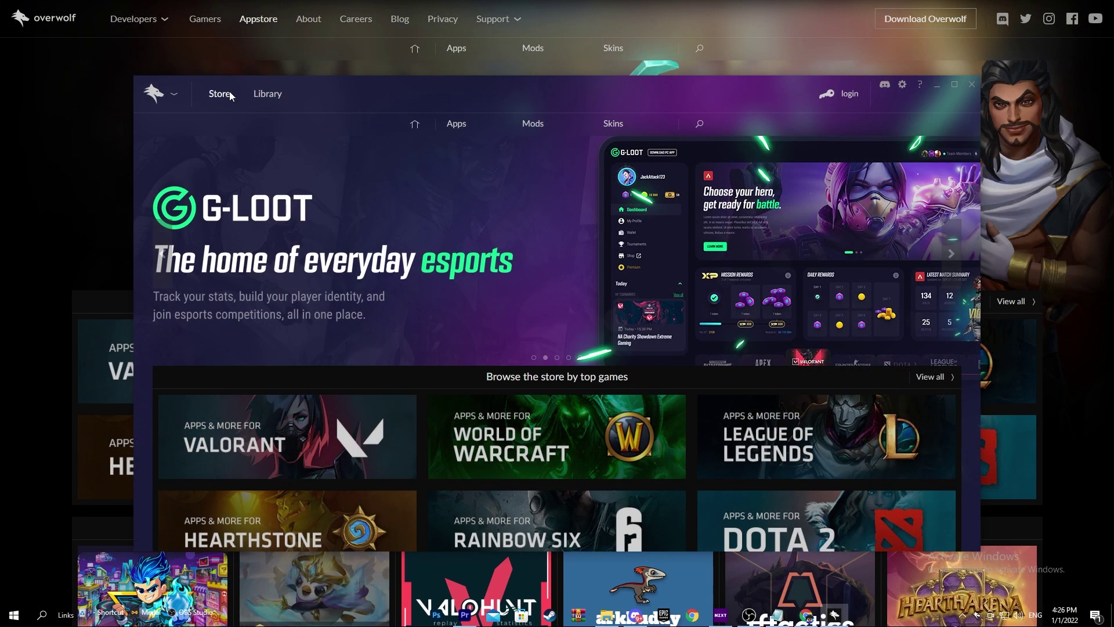
Search the Overwolf store for "outplayed", install the Outplayed app and go to the library
click(699, 123)
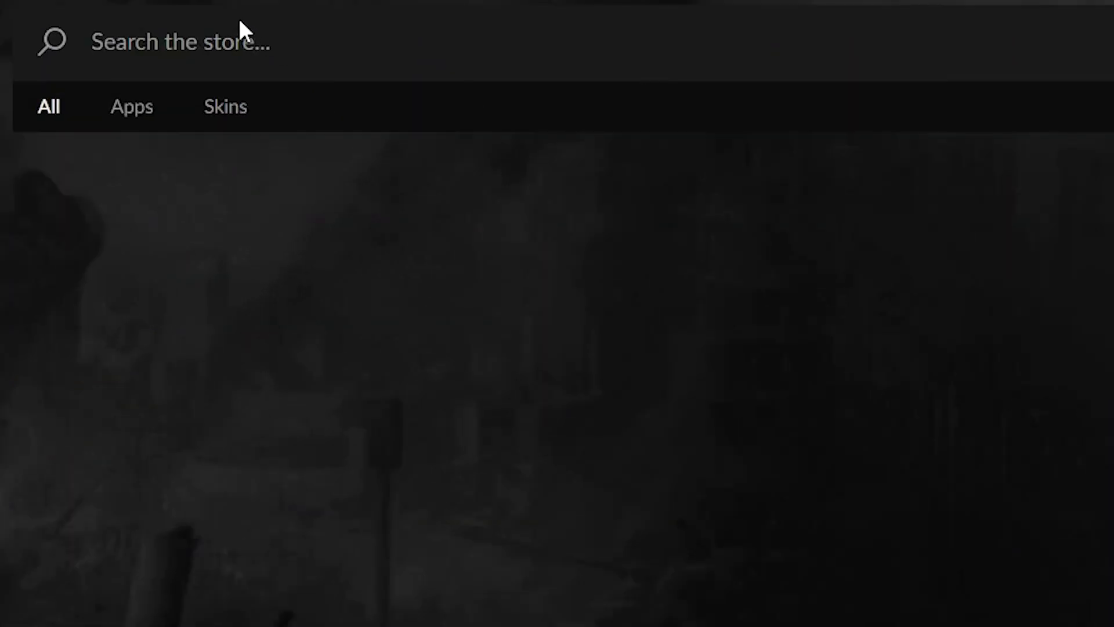
text(outplayed)
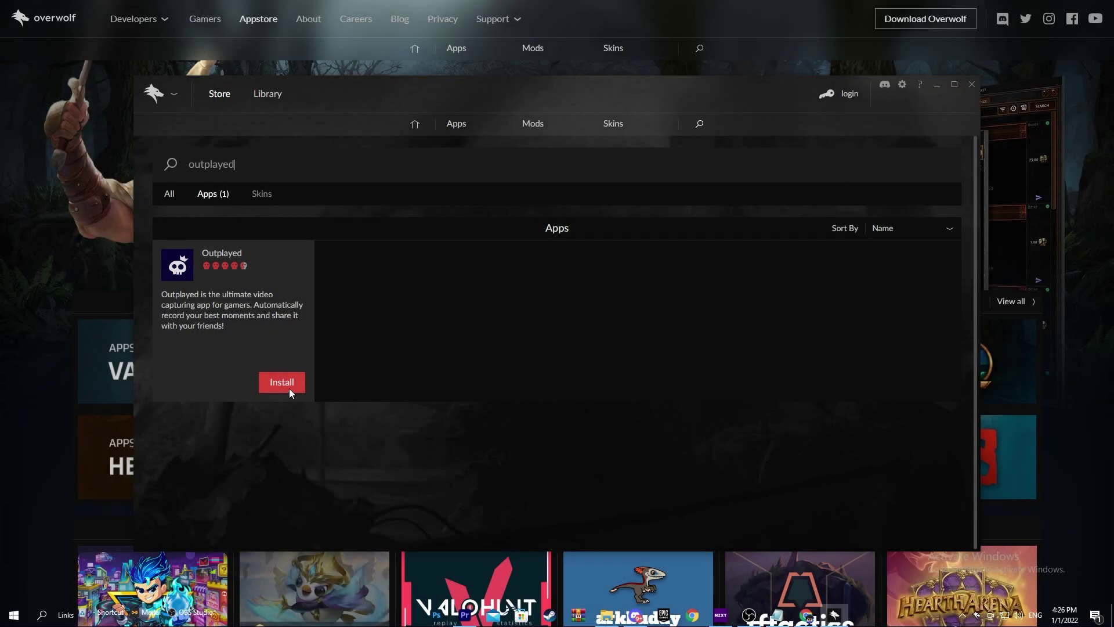
click(290, 391)
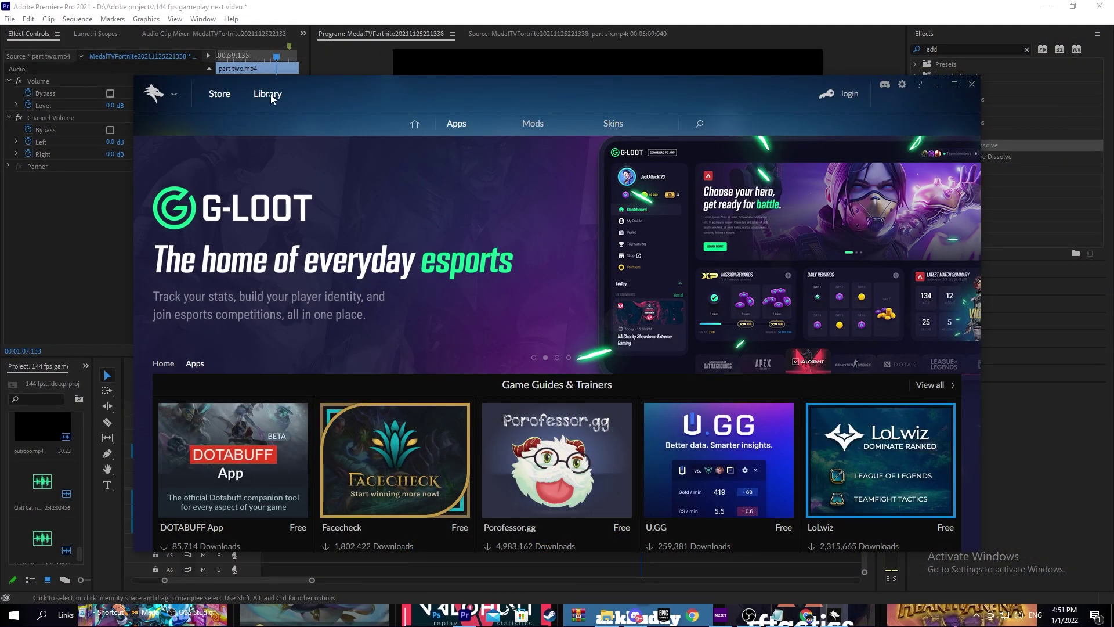
click(270, 96)
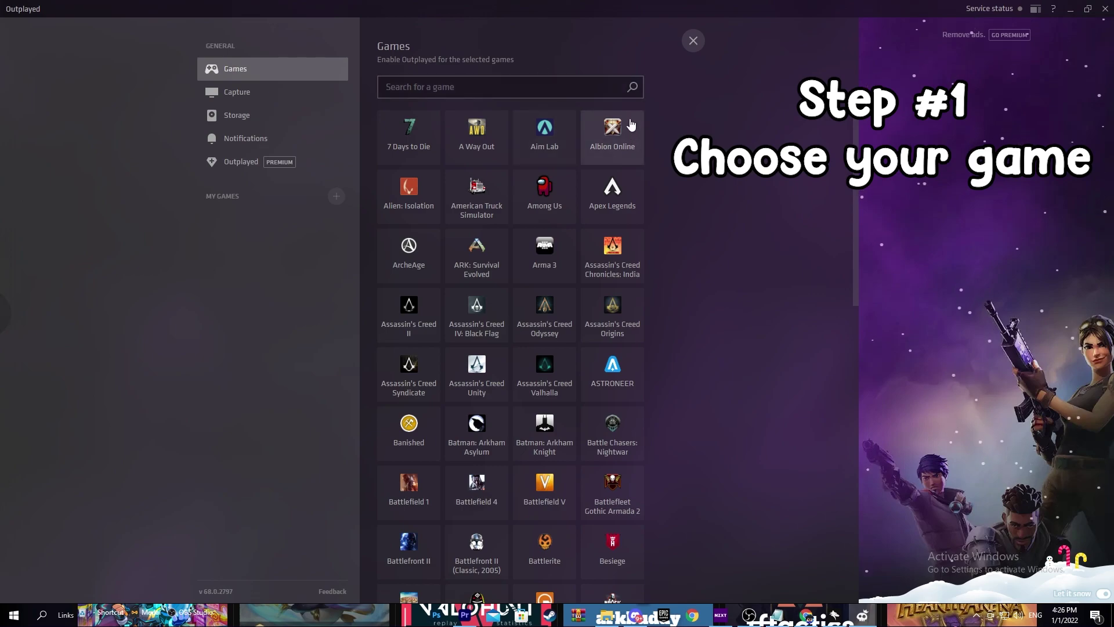
Search the Outplayed game list for Fortnite and Apex Legends and enable both games
click(450, 92)
text(fortinte)
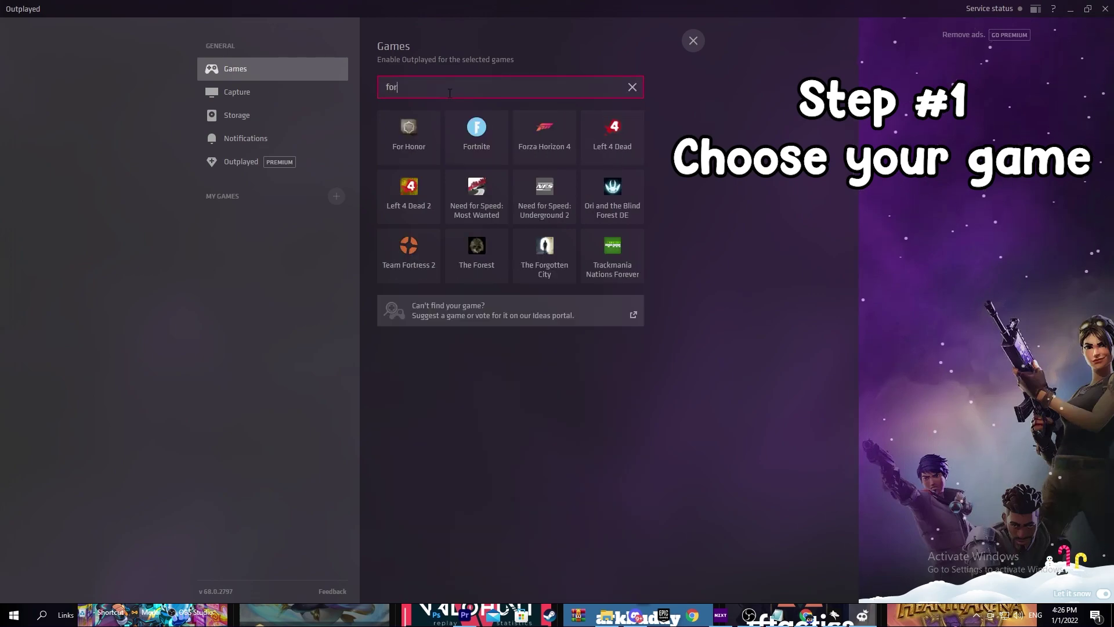
key(BackSpace)
key(BackSpace)
key(BackSpace)
key(BackSpace)
key(BackSpace)
key(BackSpace)
key(BackSpace)
key(BackSpace)
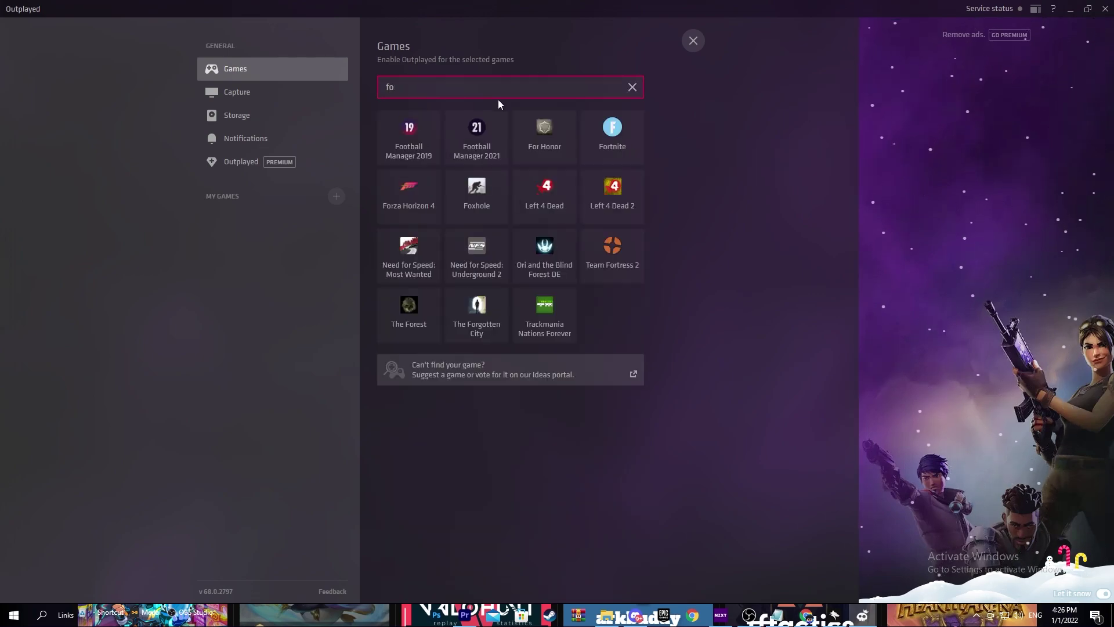
text(fortnite)
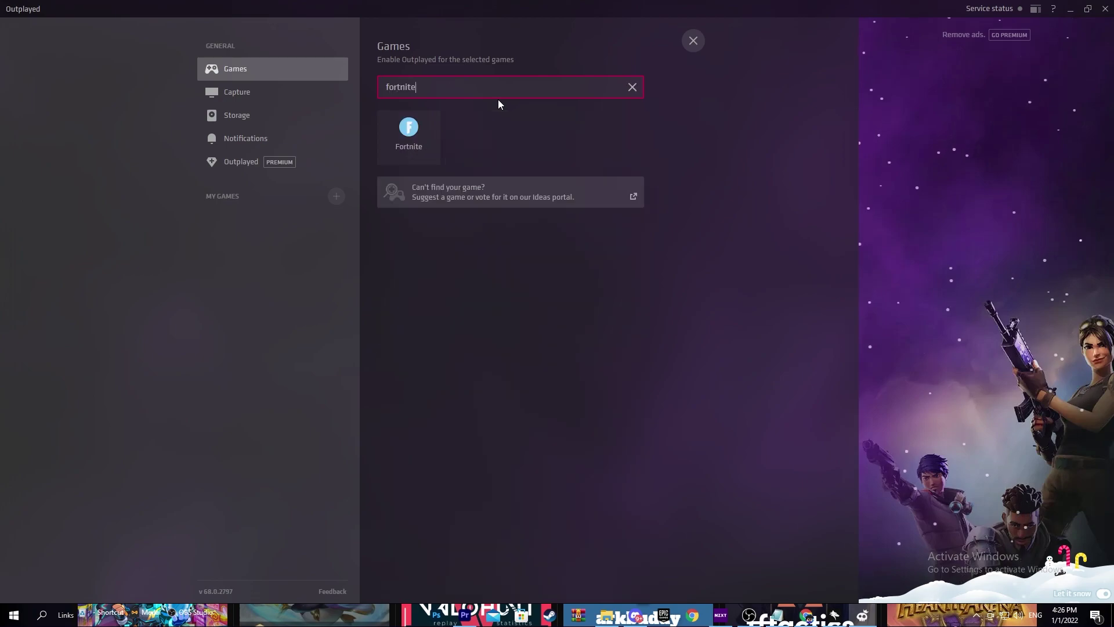
click(390, 128)
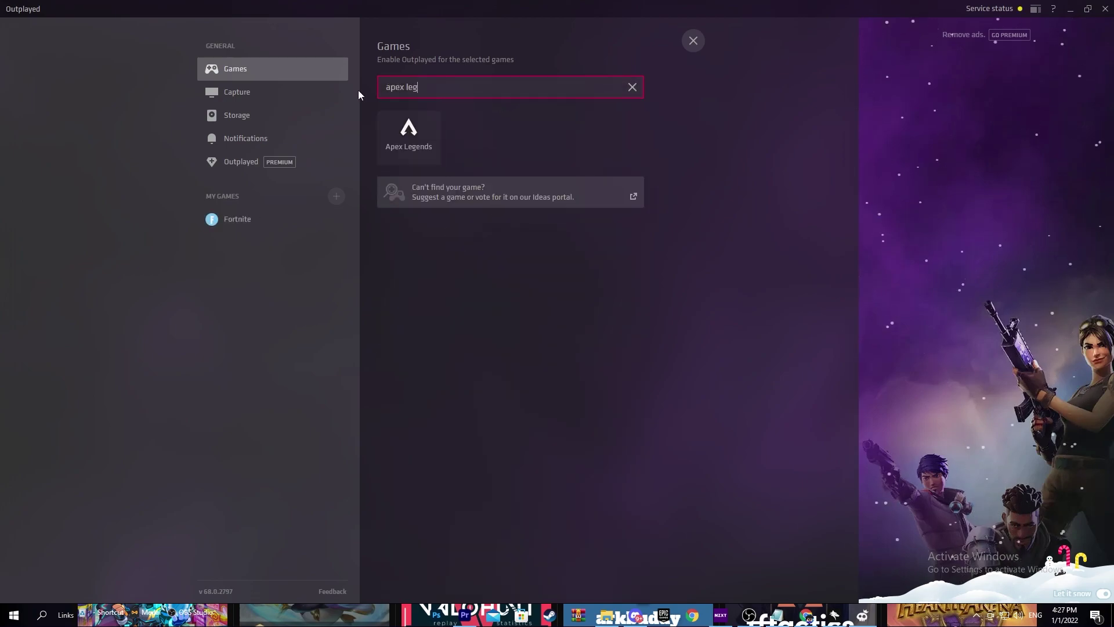
text(ends)
click(421, 137)
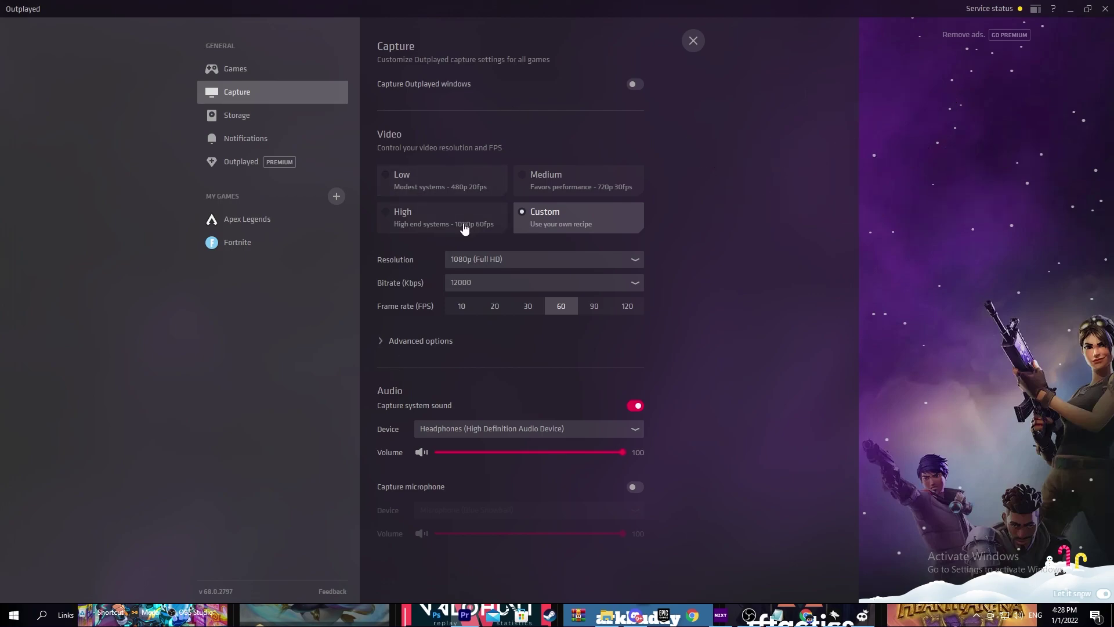
Look over the resolution and bitrate choices and the quality presets in the video capture settings
click(499, 255)
click(484, 283)
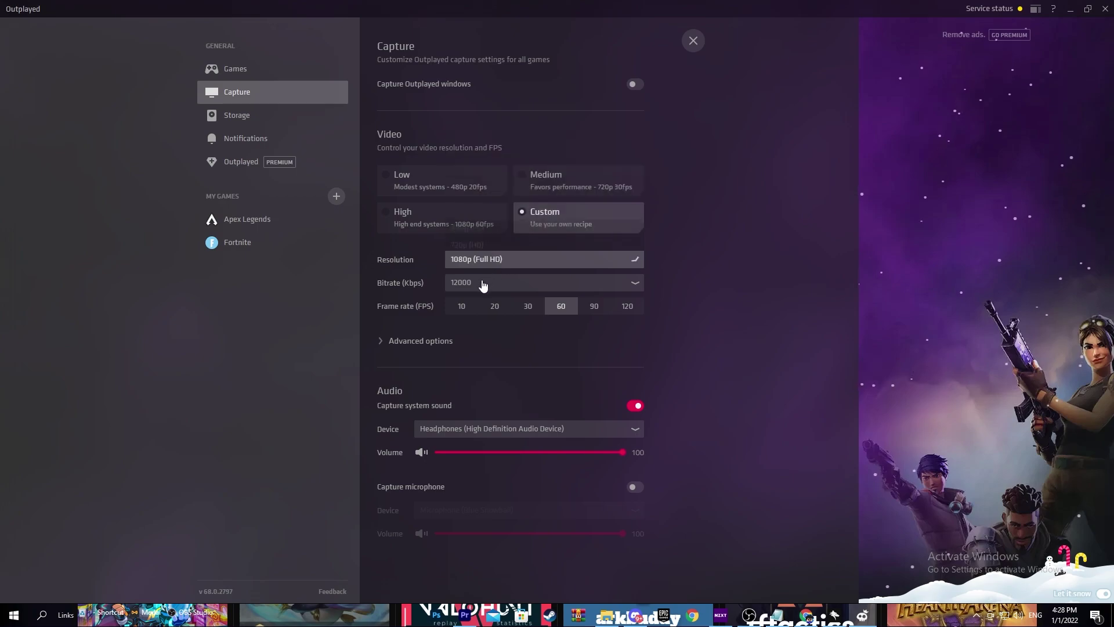
click(477, 289)
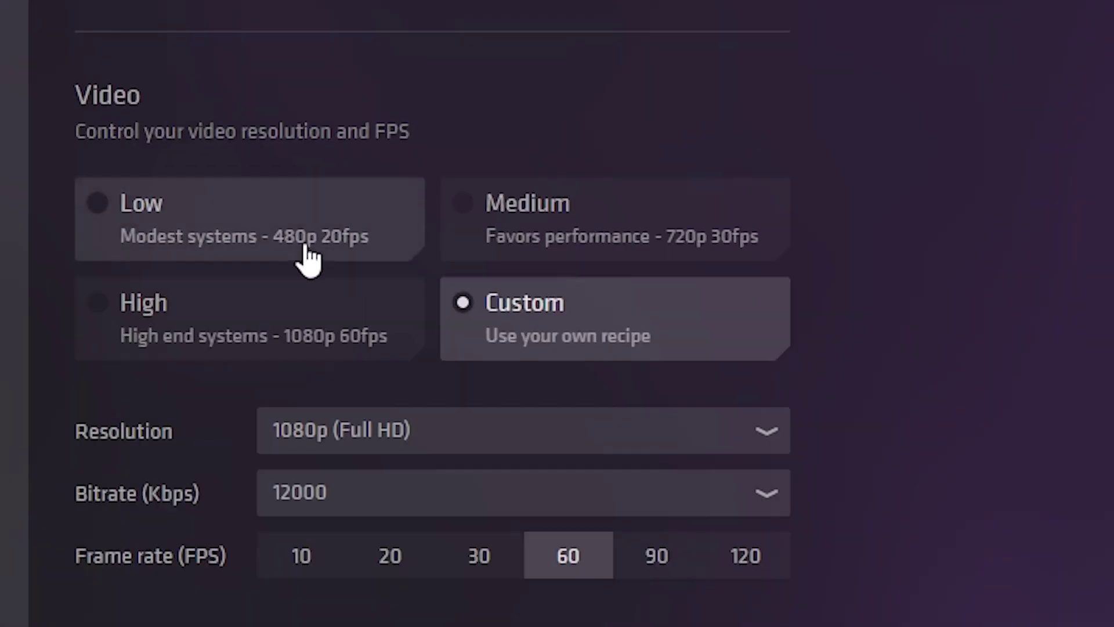
click(461, 189)
click(529, 176)
click(255, 335)
click(506, 307)
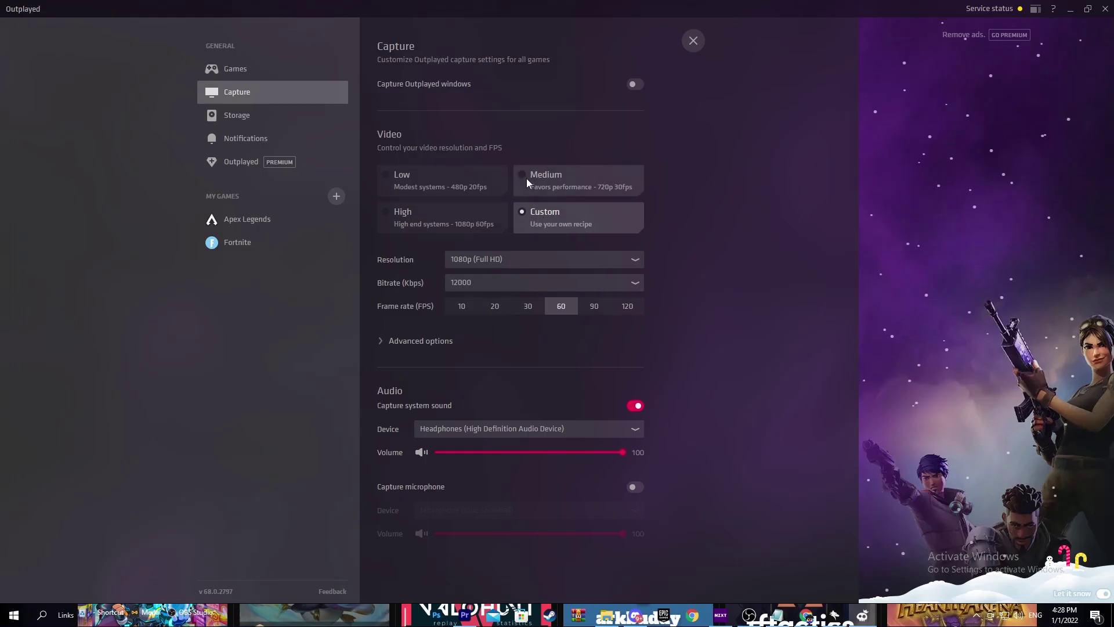
Try the Medium, Low and High video presets in the capture settings, ending on High
click(557, 180)
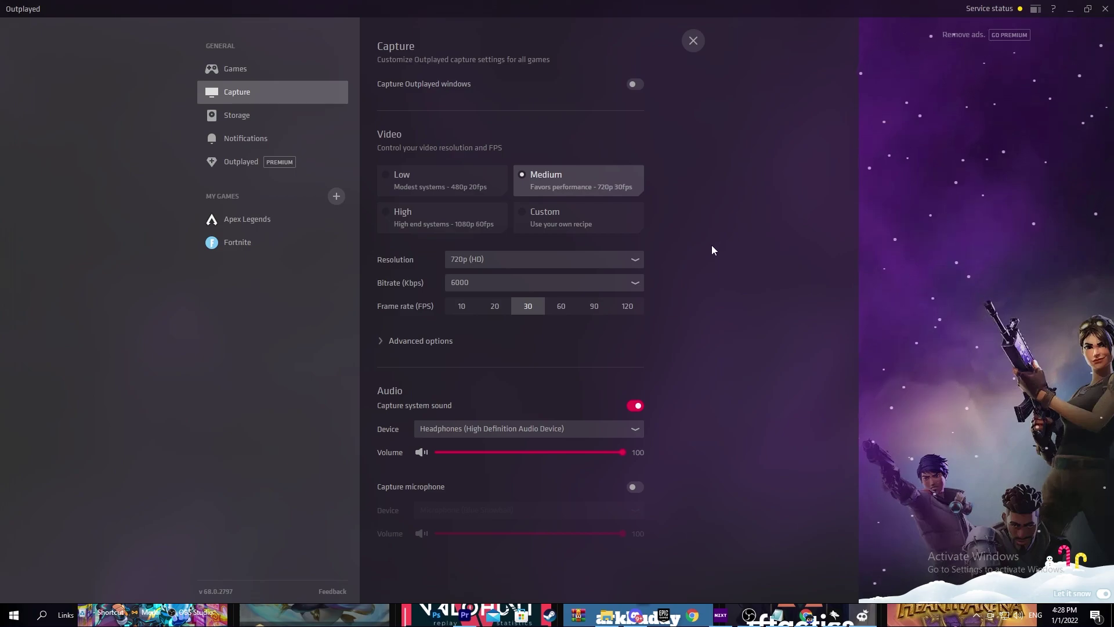
click(450, 206)
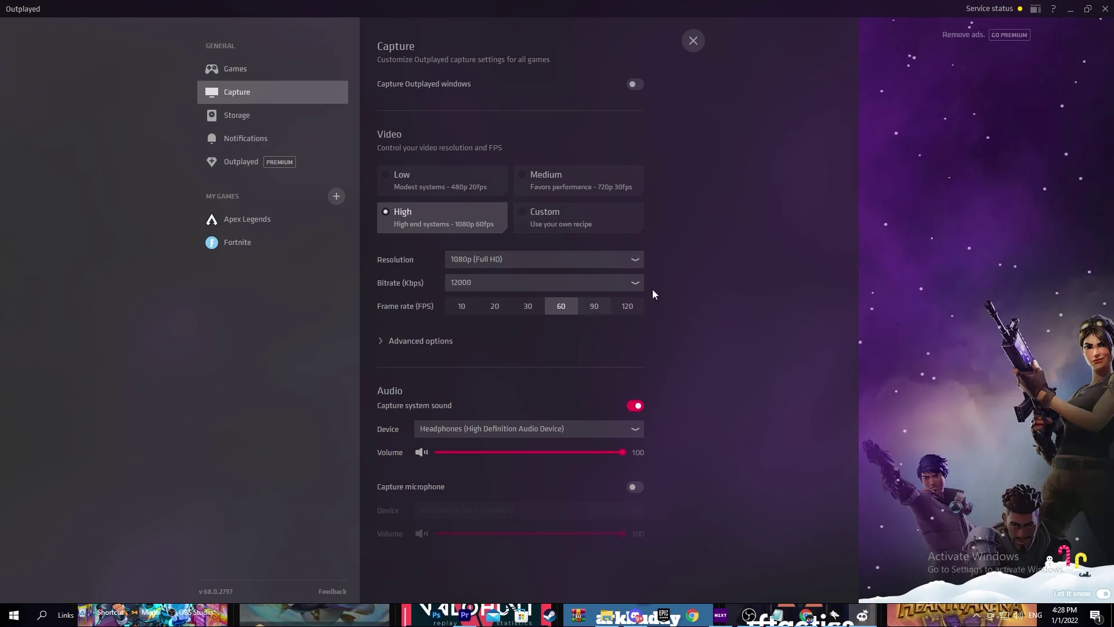
click(425, 179)
click(516, 176)
click(473, 178)
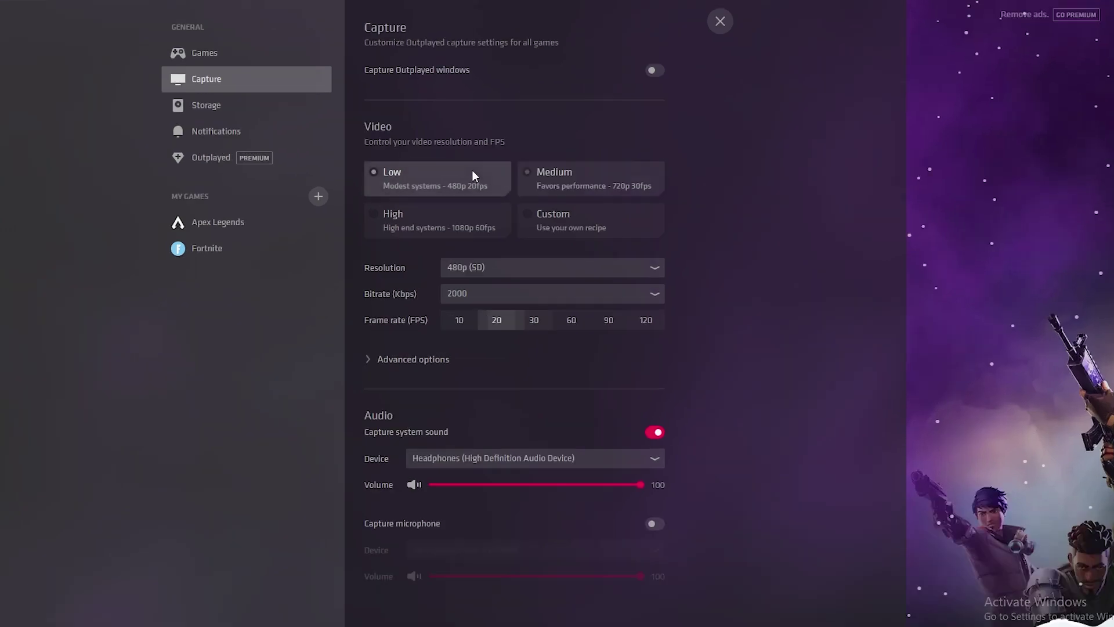
click(530, 184)
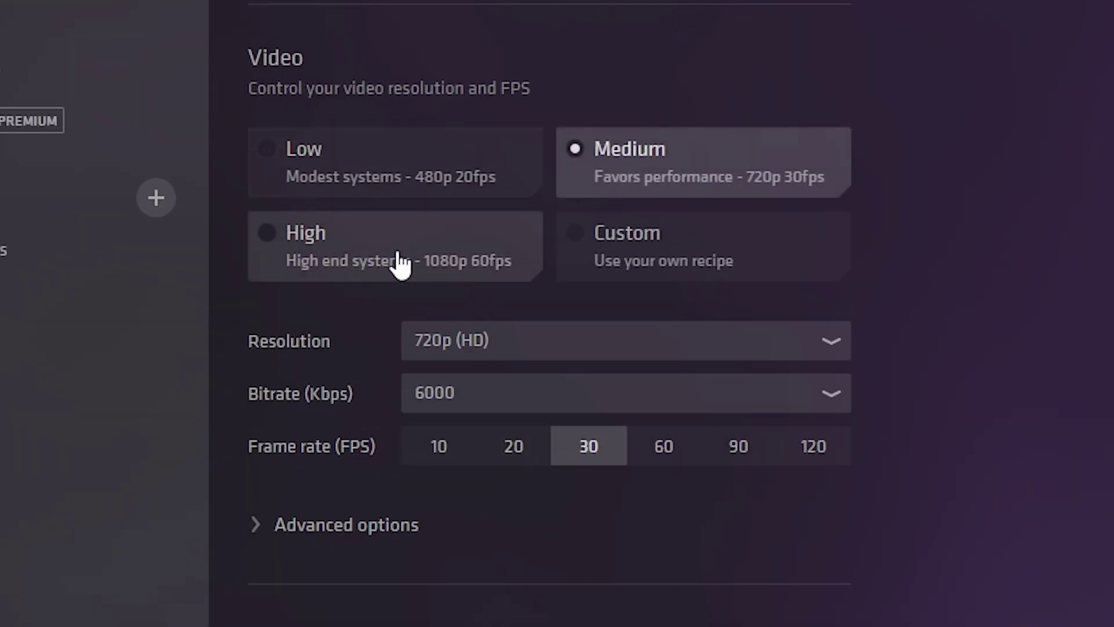
click(315, 235)
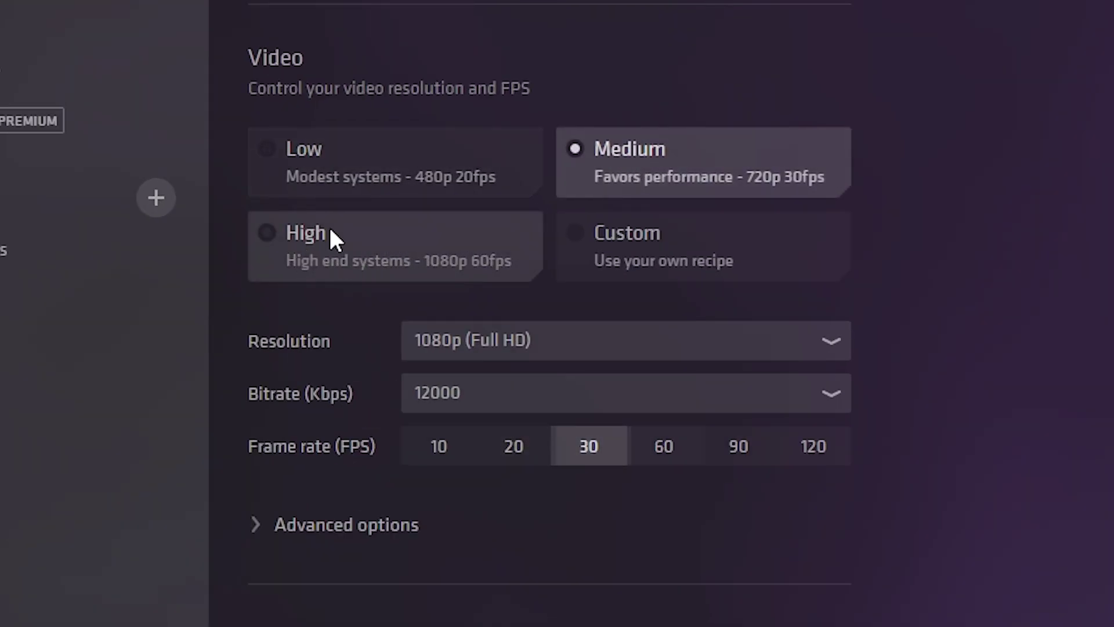
click(611, 155)
click(402, 247)
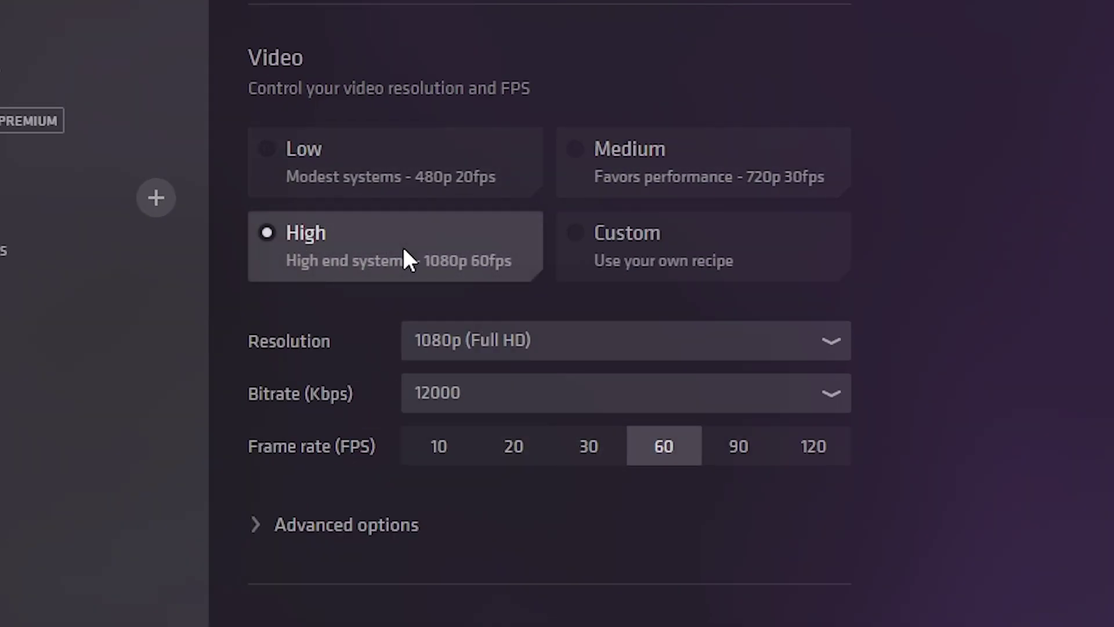
Switch the video settings to Custom and try frame rates from 10 to 120 FPS, ending at 30
click(734, 252)
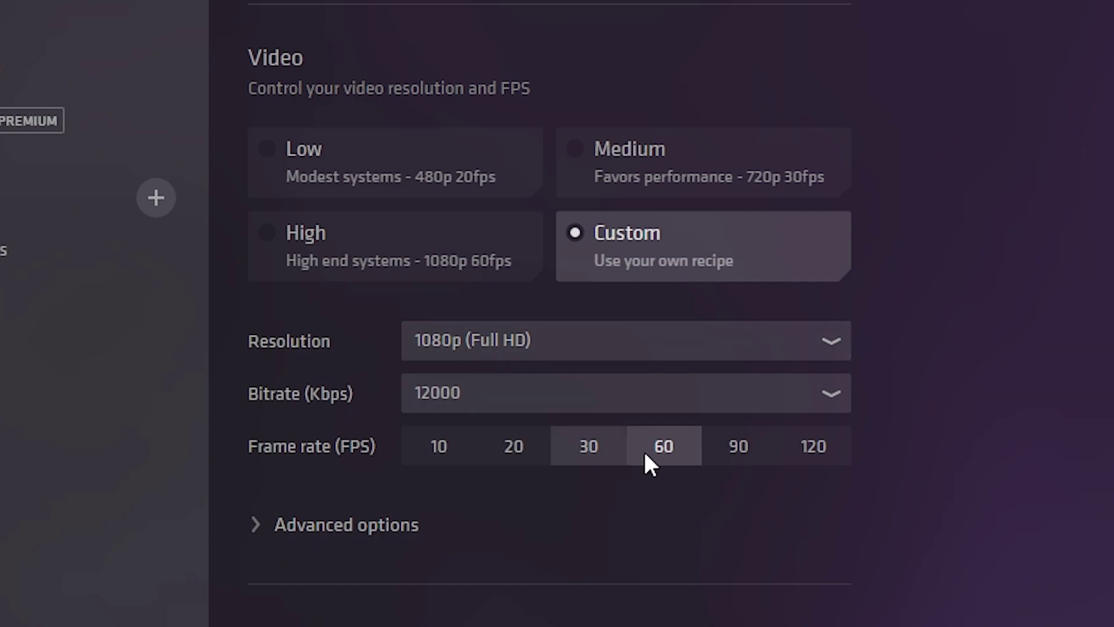
click(588, 447)
click(514, 447)
click(438, 447)
click(663, 446)
click(738, 447)
click(813, 447)
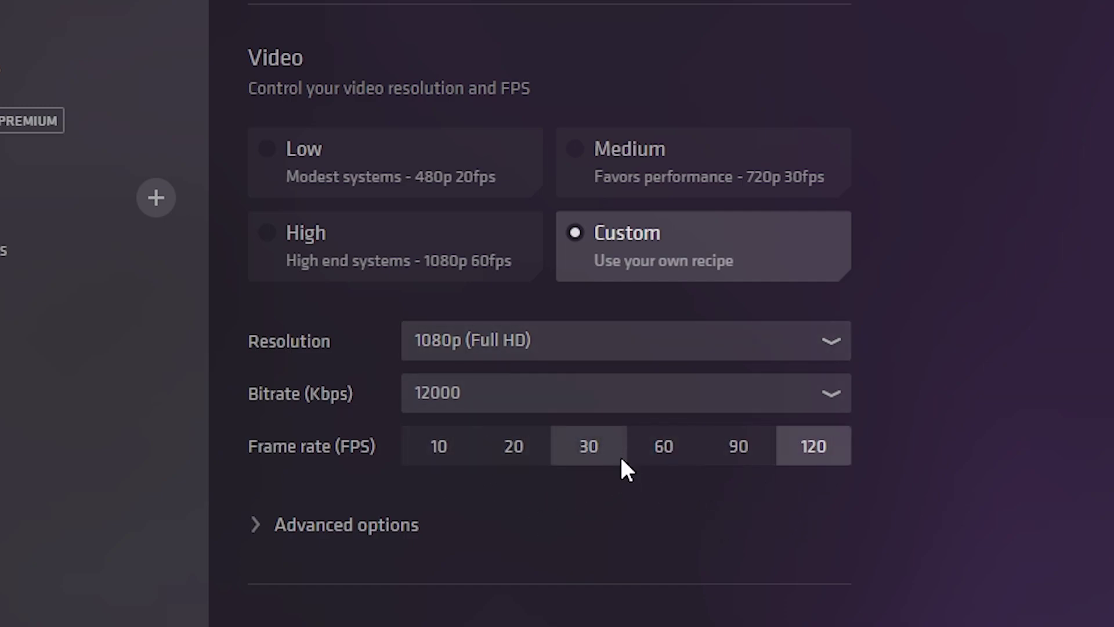
click(615, 455)
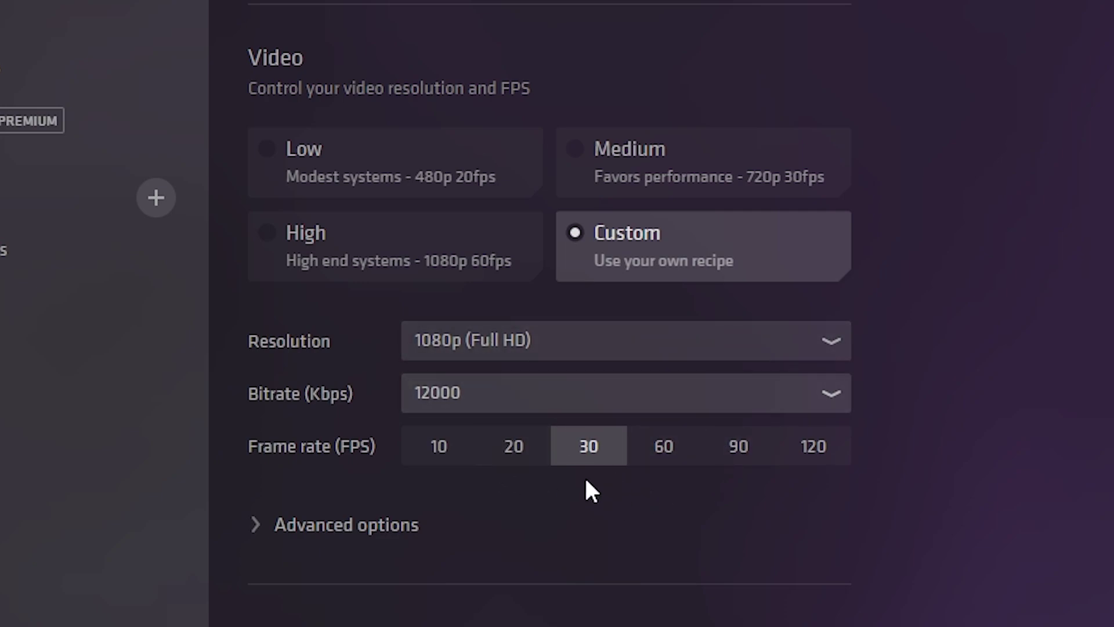
Select the High video preset and try bitrates of 10000 and 6000 Kbps, ending at 10000
click(442, 259)
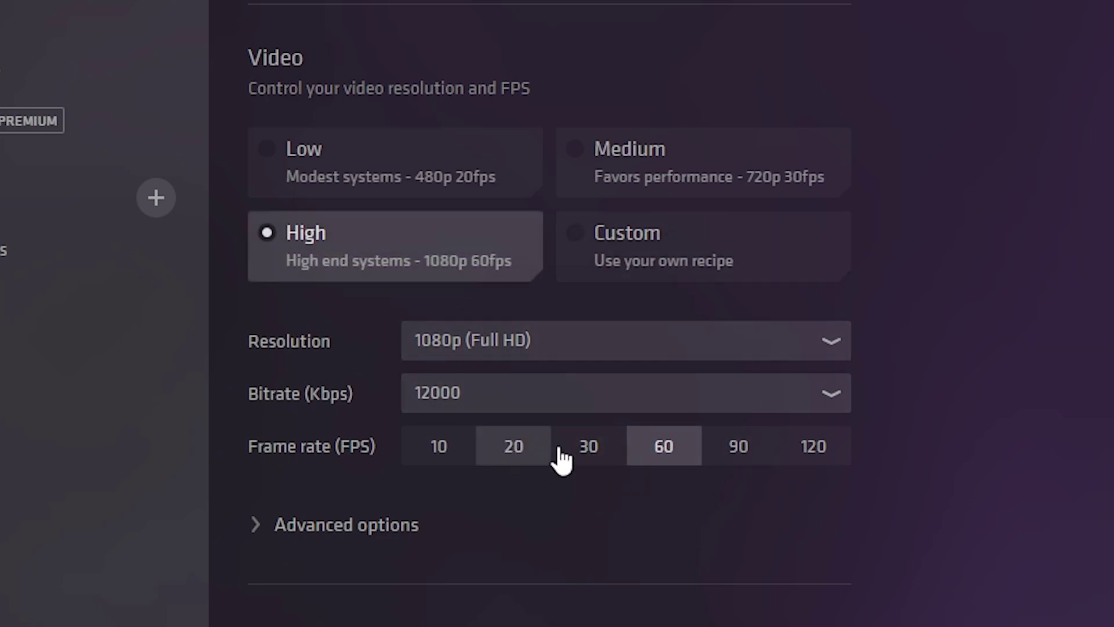
click(456, 393)
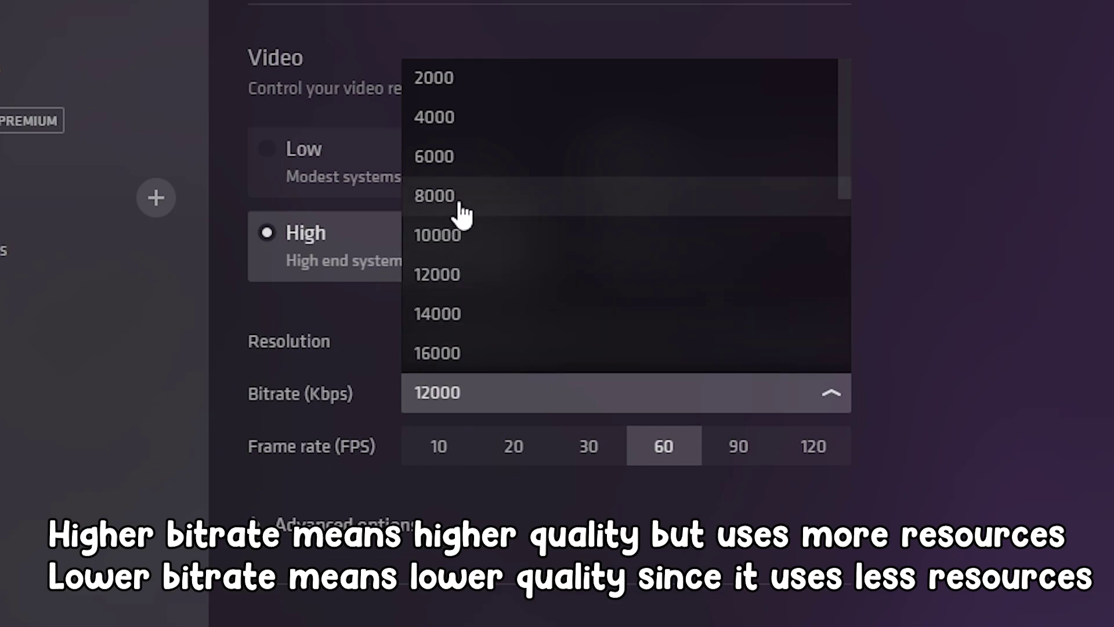
click(481, 252)
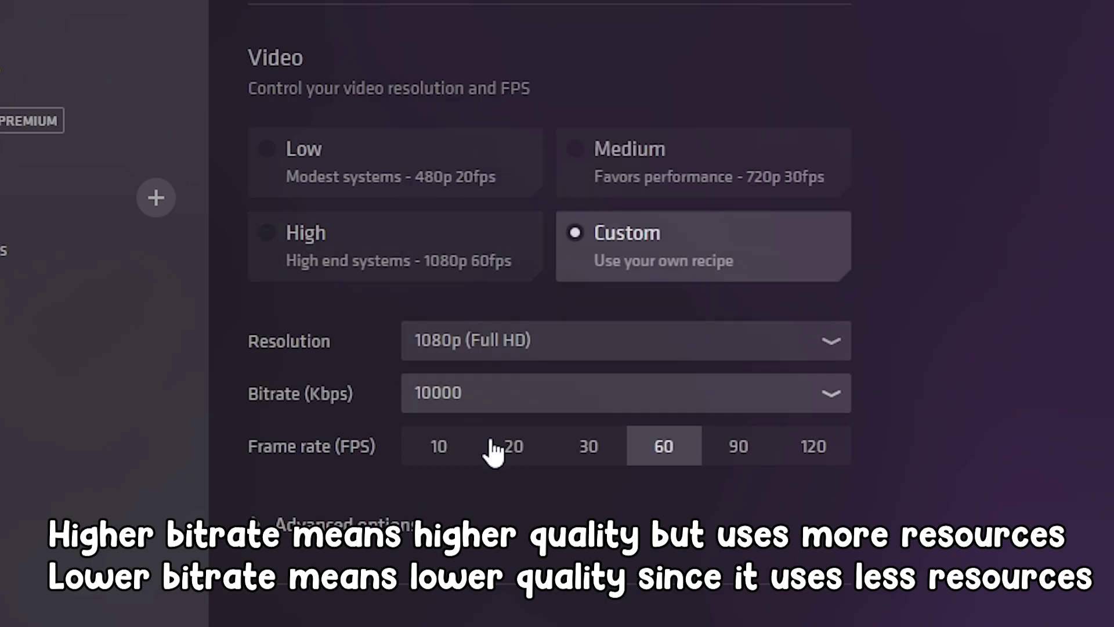
click(482, 390)
click(479, 157)
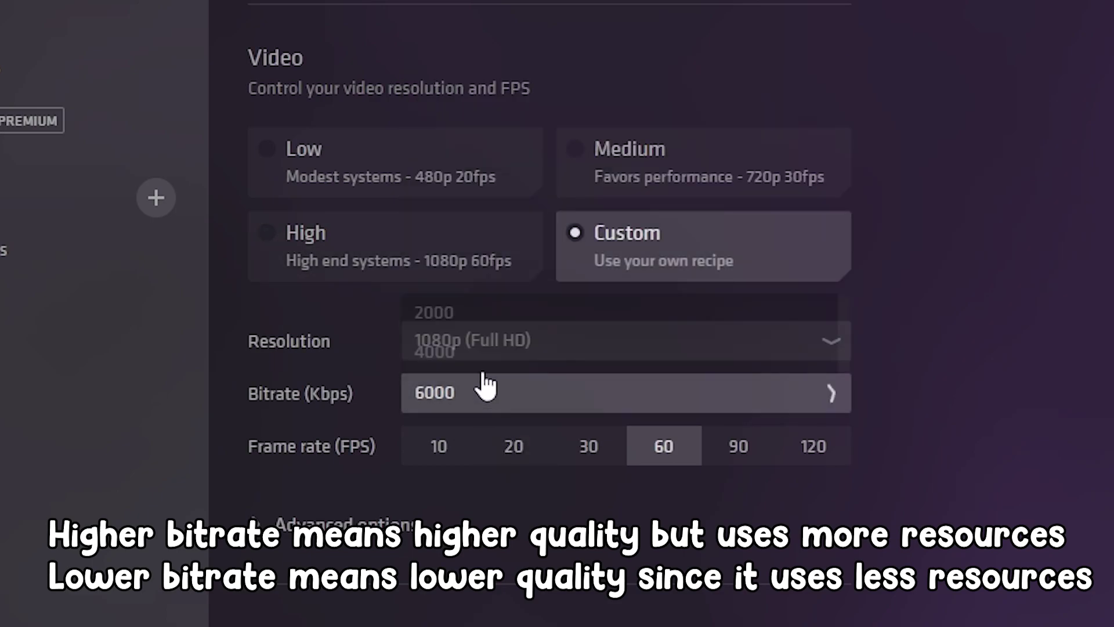
click(487, 388)
click(478, 251)
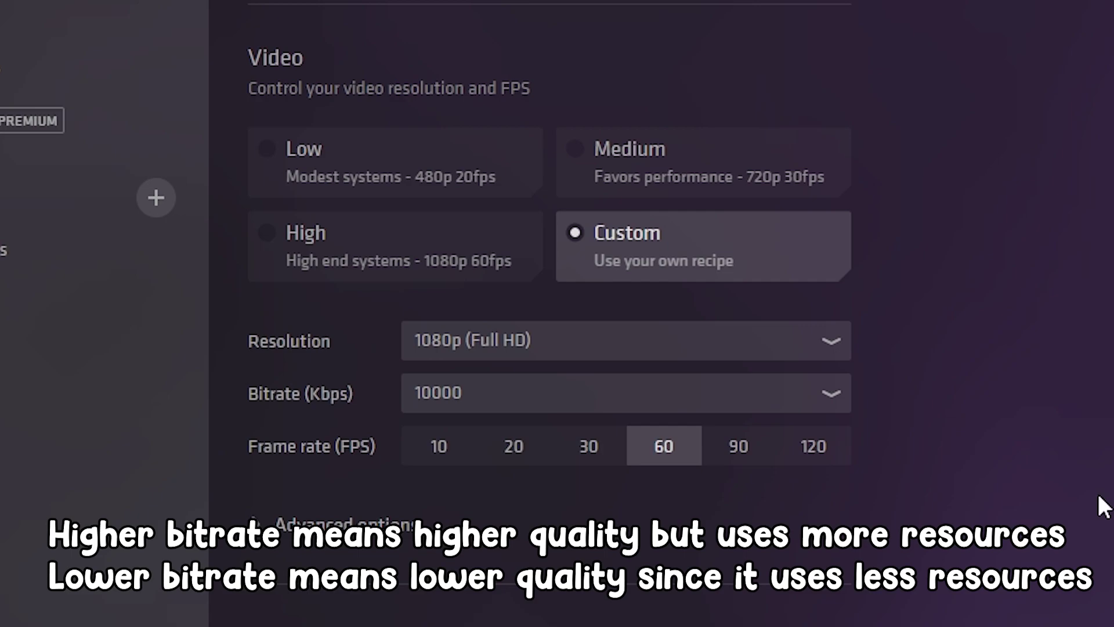
Choose the Medium video preset, 720p at 30 fps
click(638, 174)
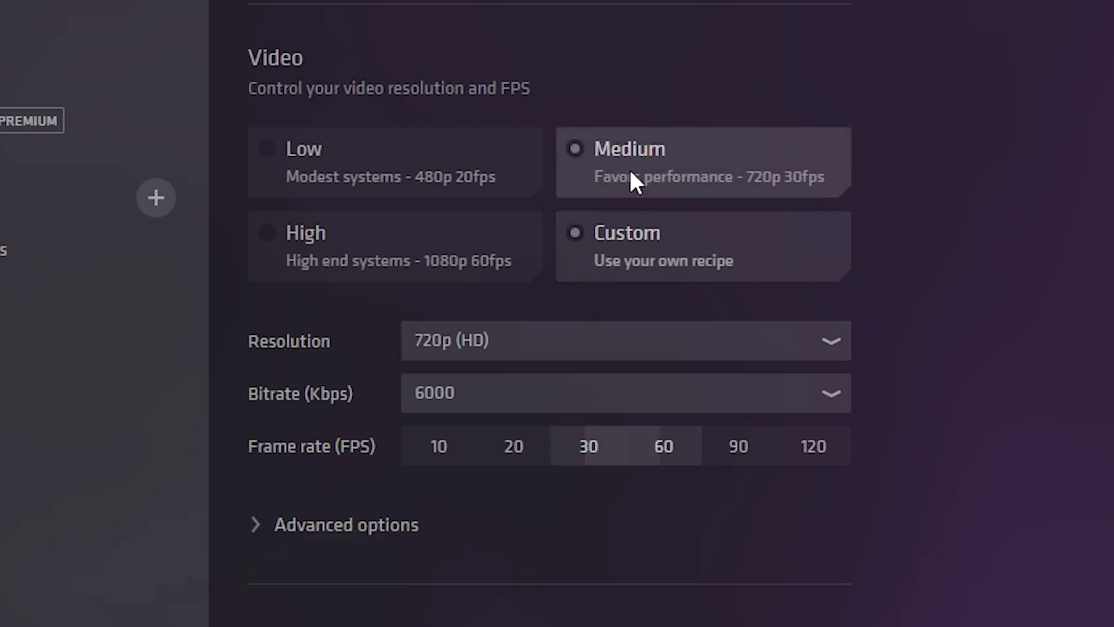
Try an 8000 Kbps bitrate and frame rates of 90, 120 and 60 FPS, then reselect the Medium video preset
click(508, 393)
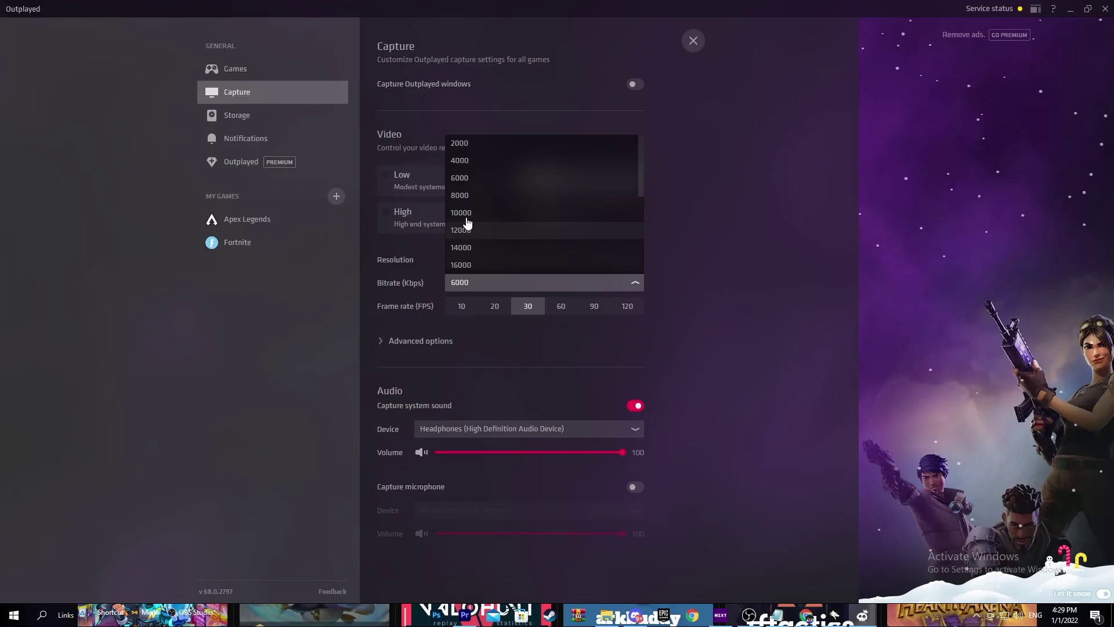
click(447, 196)
click(594, 308)
click(628, 312)
click(561, 312)
click(555, 180)
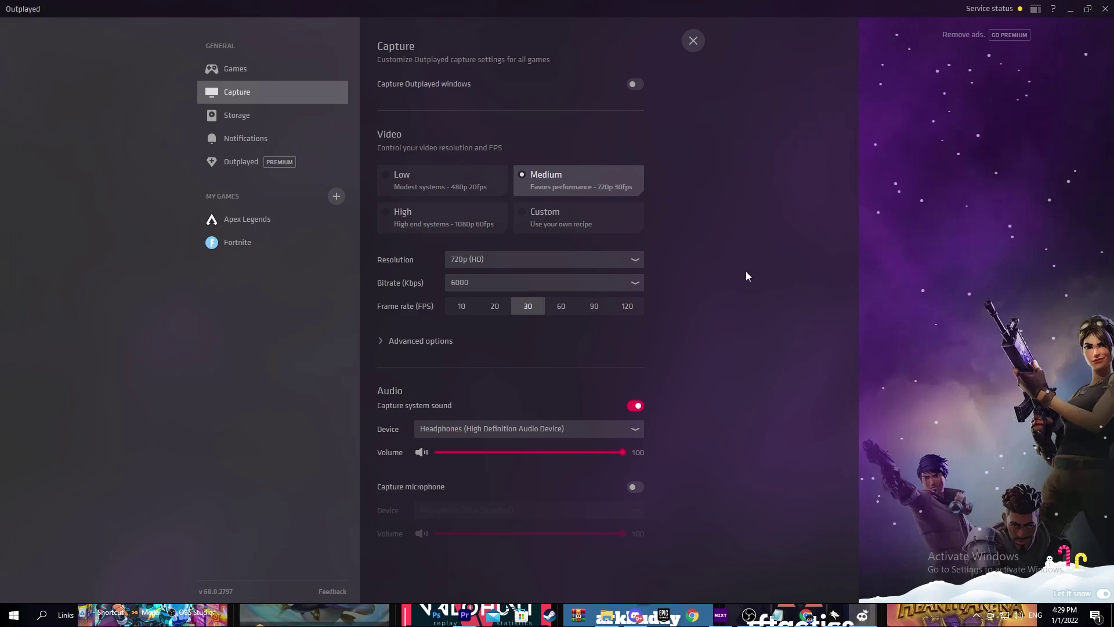
Try video bitrates of 8000 and 10000 Kbps, ending at 8000
click(551, 284)
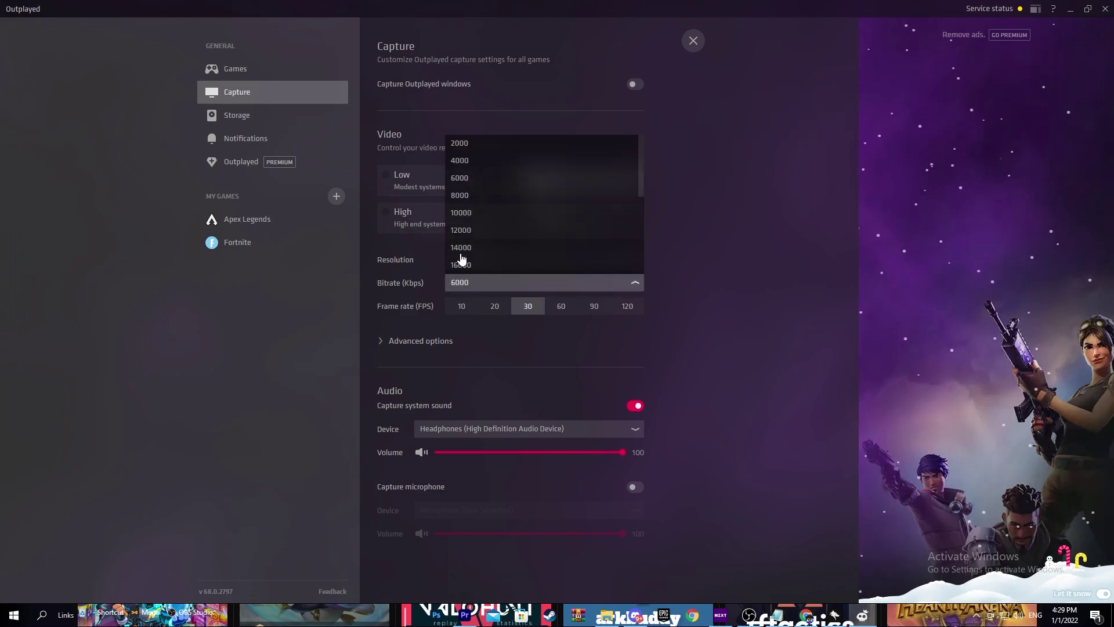
click(472, 199)
click(522, 284)
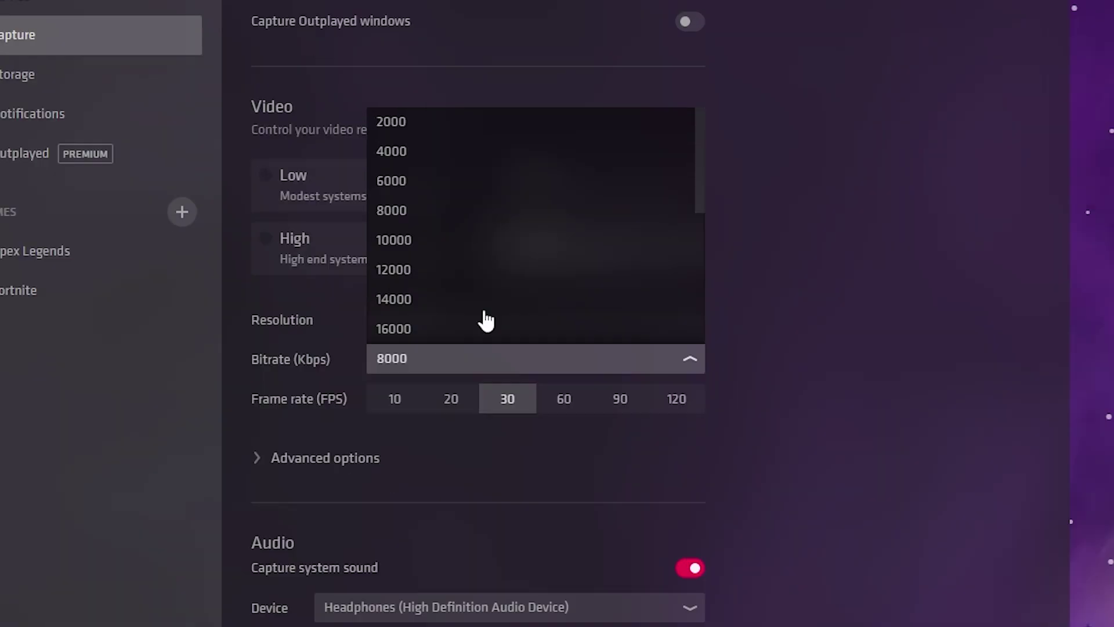
click(482, 212)
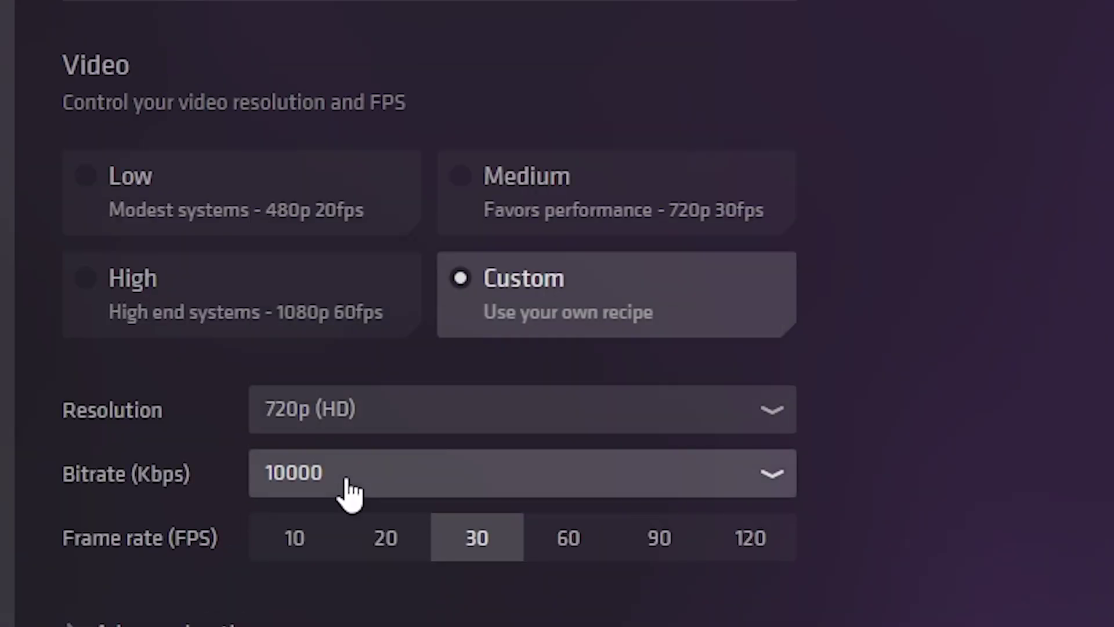
click(351, 493)
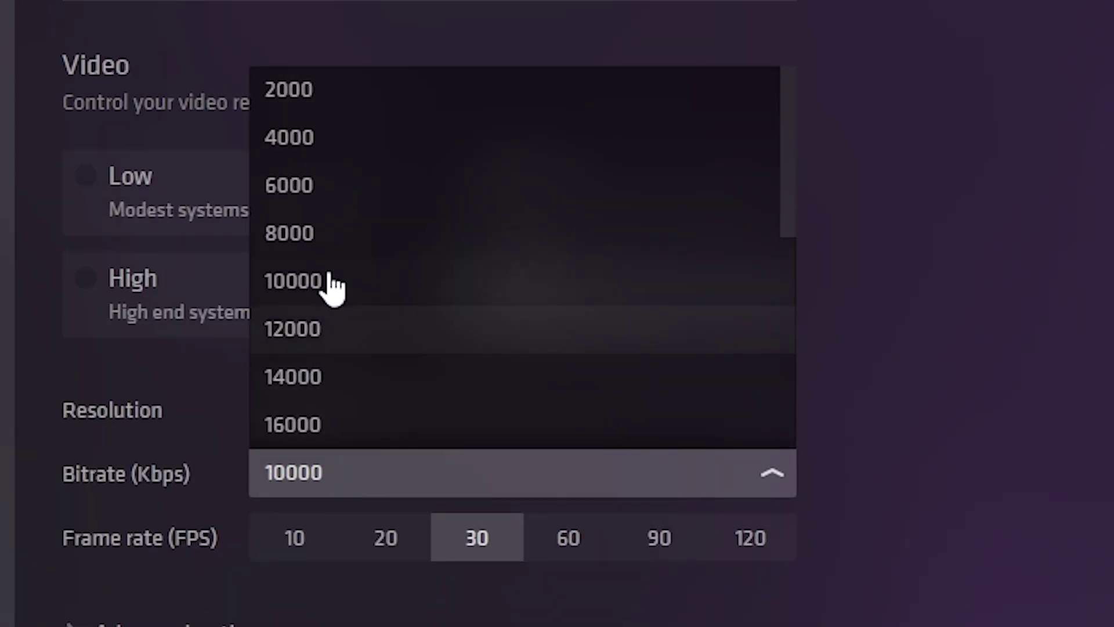
click(313, 231)
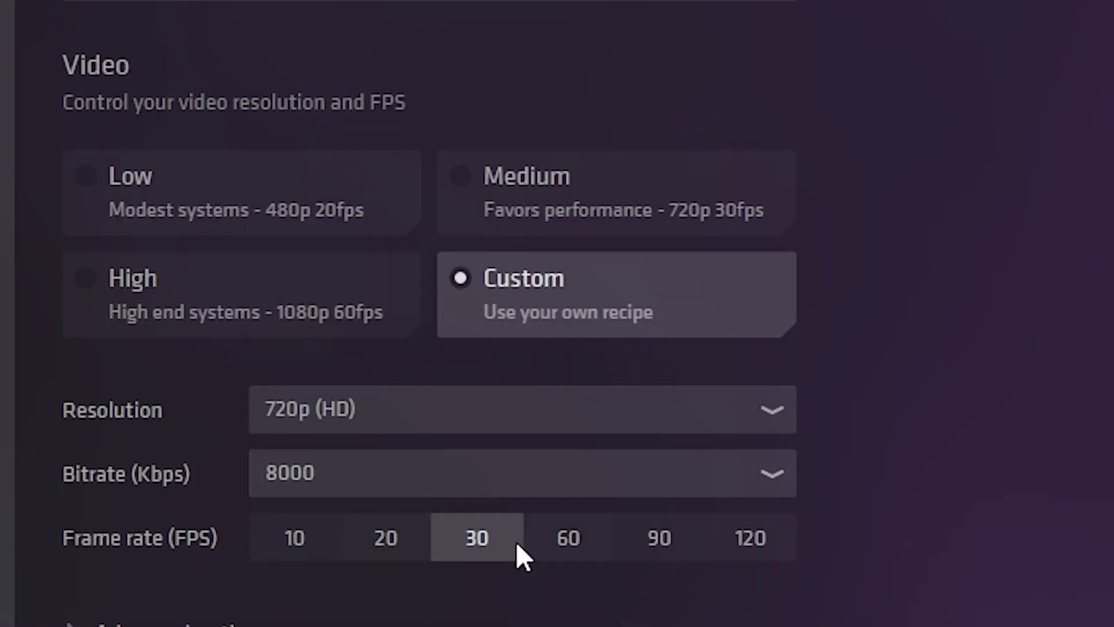
Try frame rates up to 120 FPS, ending at 60, and set the bitrate to 10000 Kbps
click(586, 539)
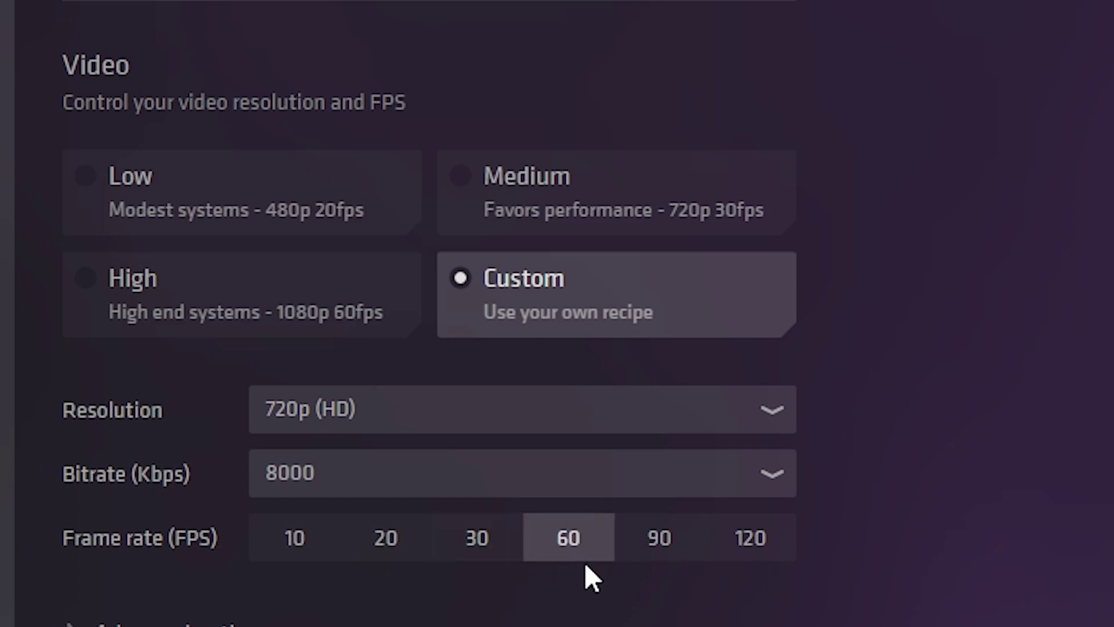
click(659, 543)
click(755, 546)
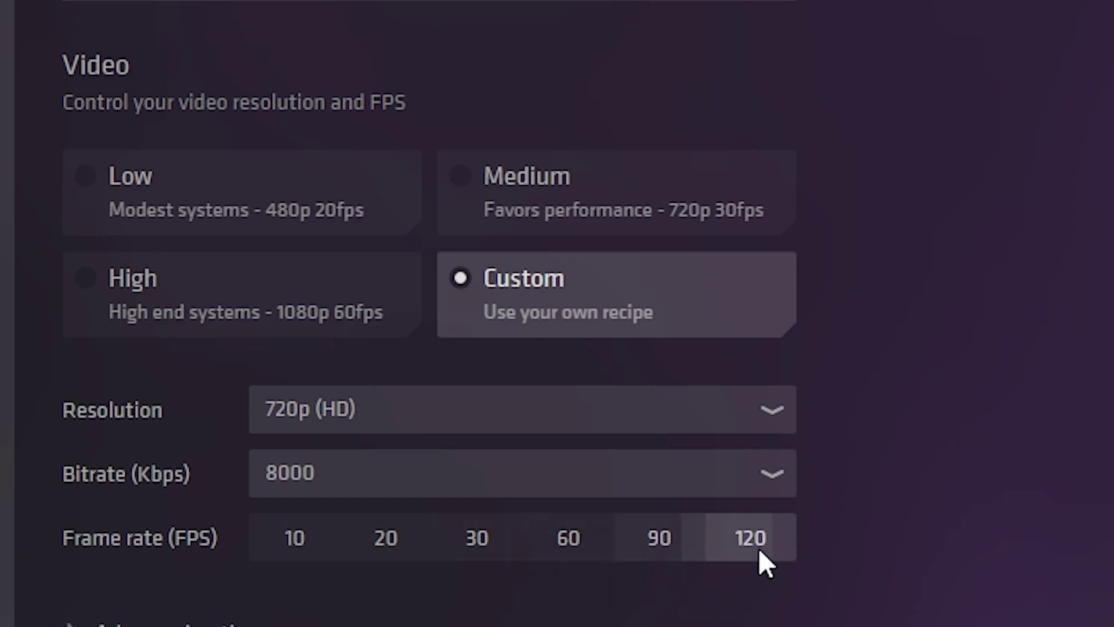
click(503, 554)
click(603, 560)
click(537, 555)
click(598, 545)
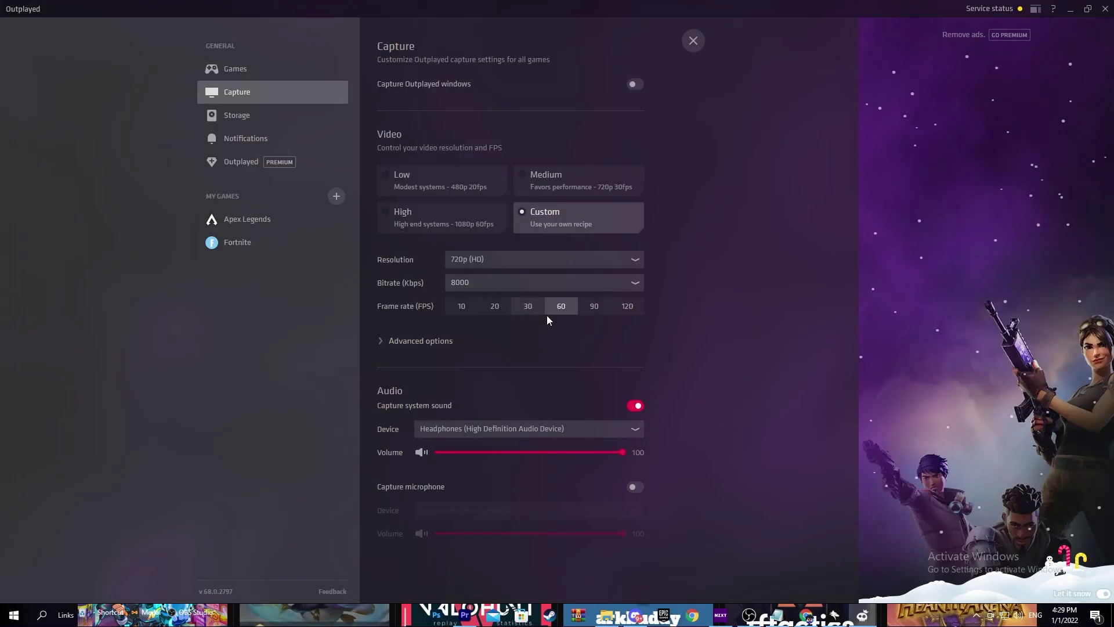
click(493, 283)
click(475, 222)
Expand the advanced video options and select the X264 (uses CPU) encoder
click(396, 342)
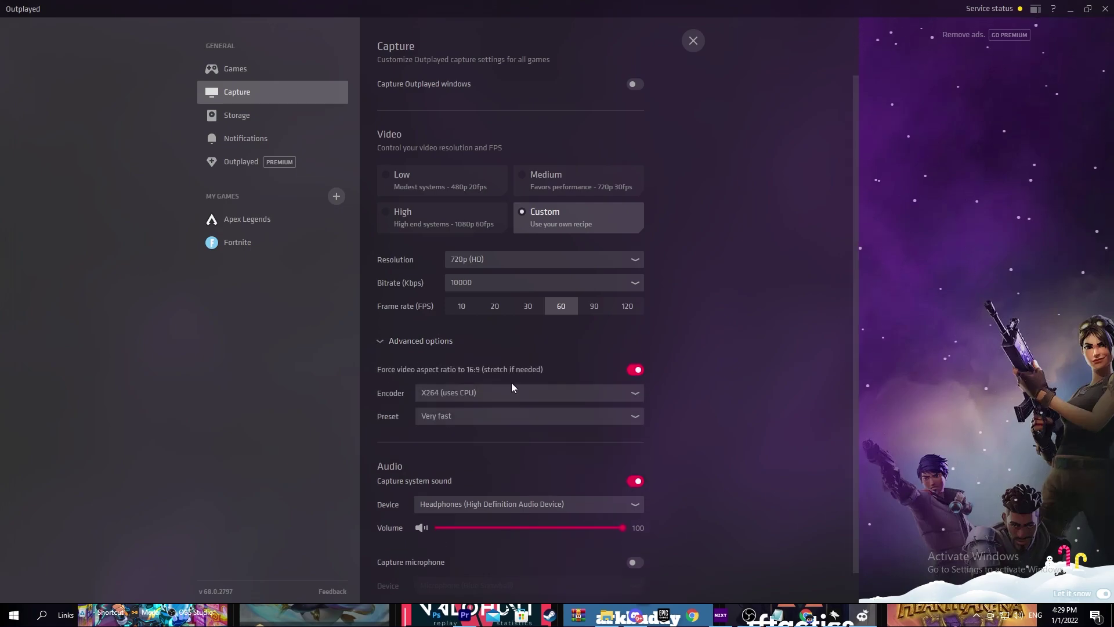
scroll(688, 348, down, 1)
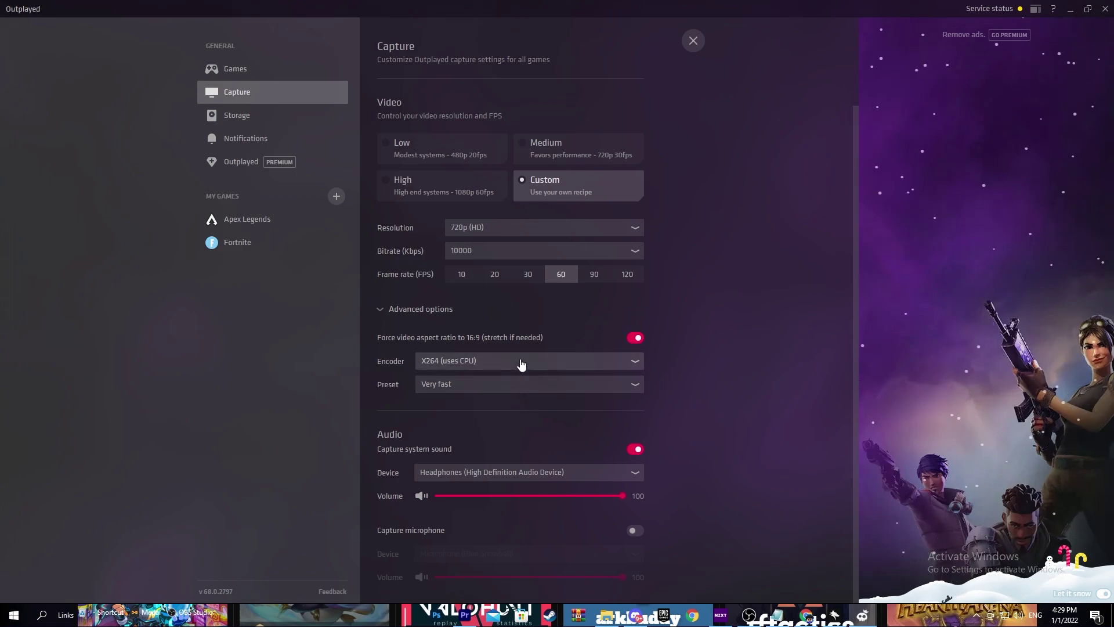
click(484, 370)
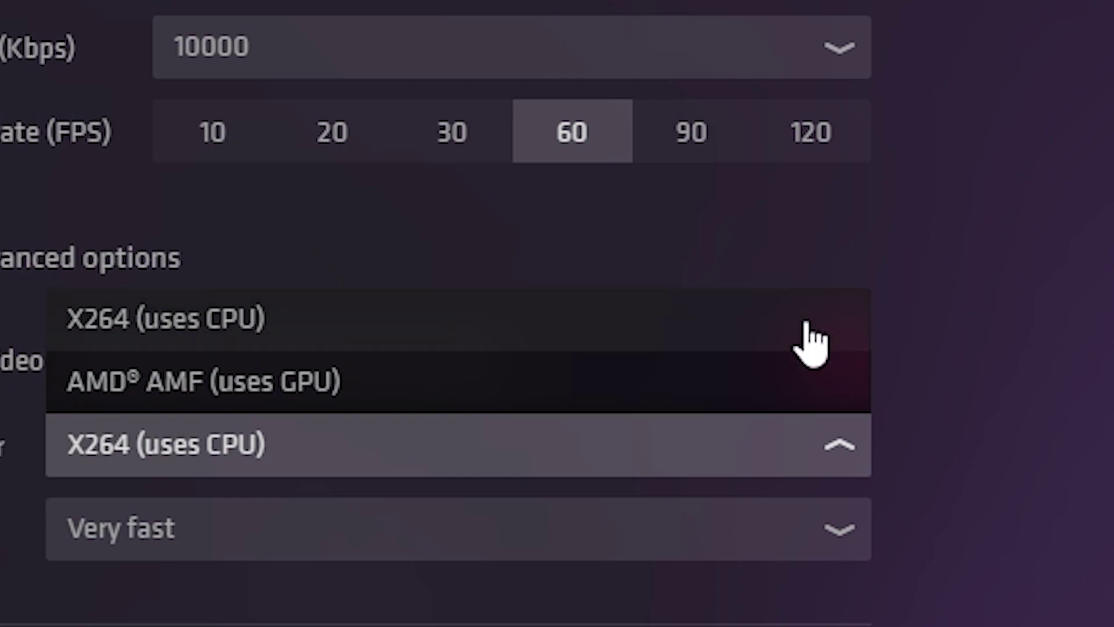
click(681, 320)
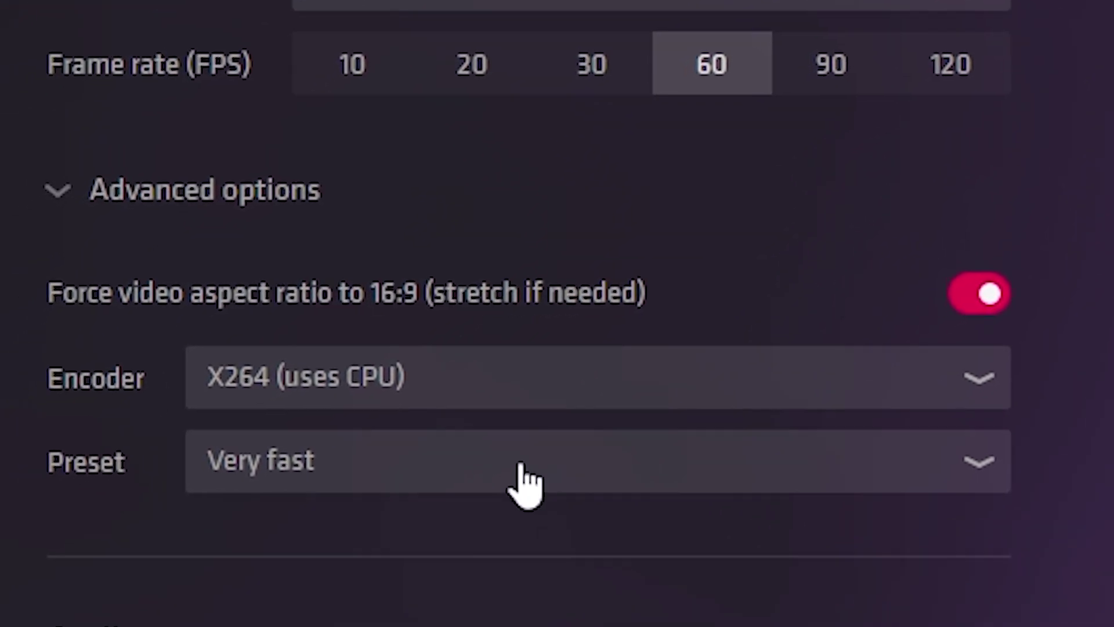
Try the Ultra fast and Fast encoder presets, ending on Very fast
click(543, 491)
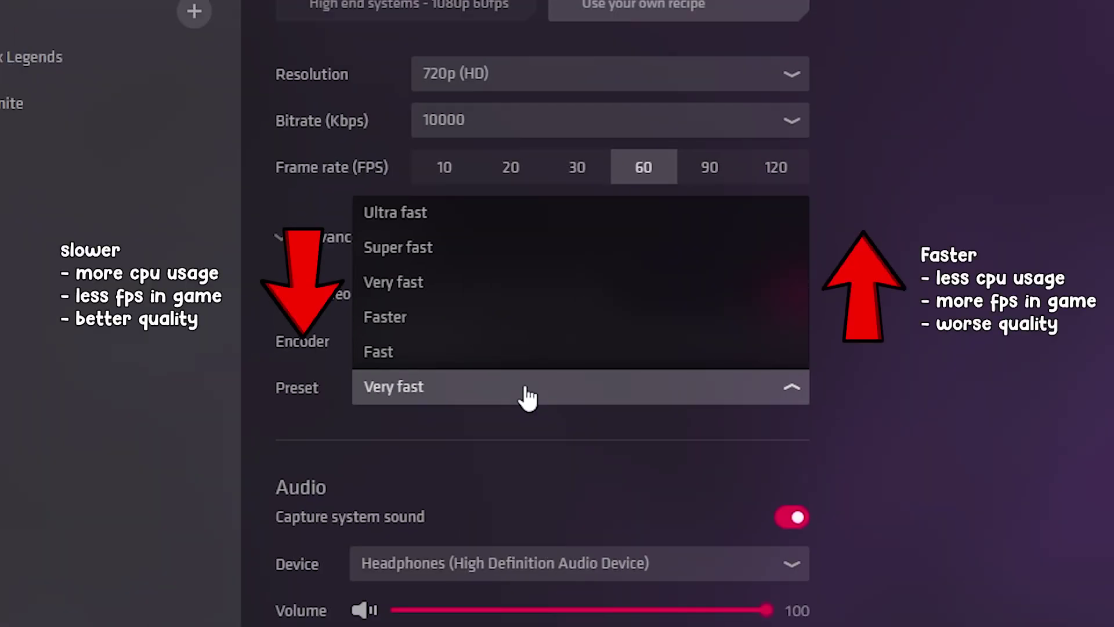
click(499, 212)
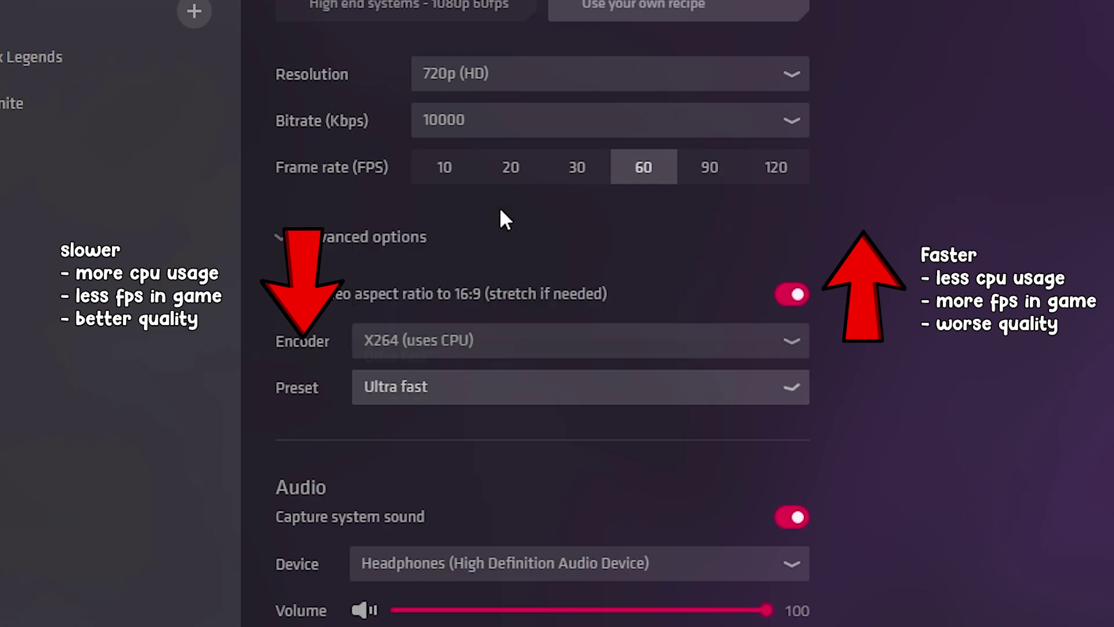
click(434, 397)
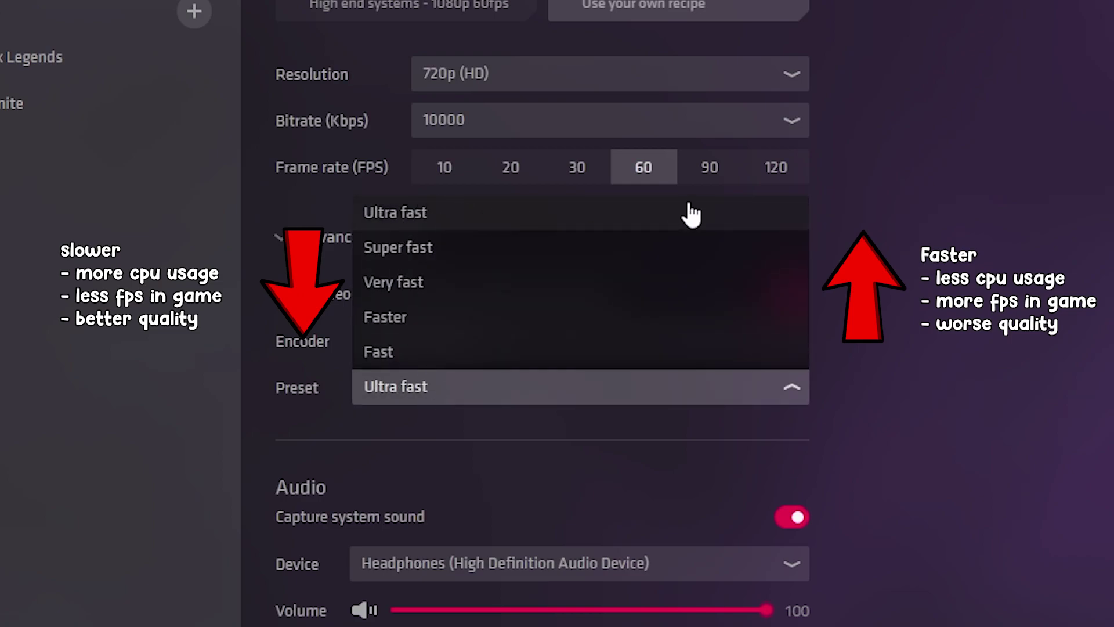
click(400, 363)
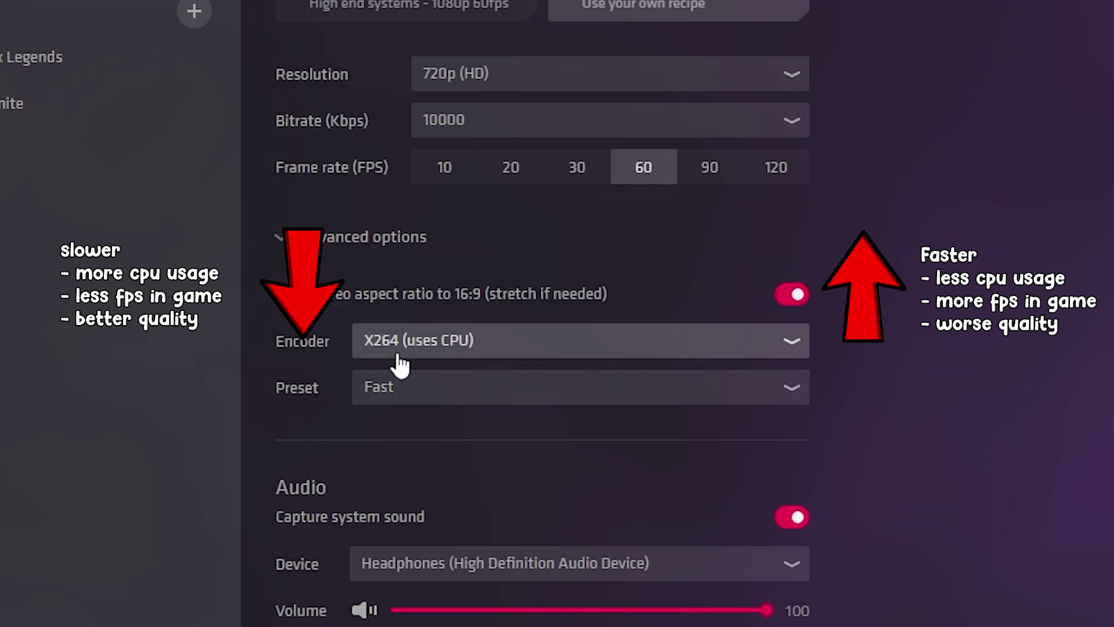
click(391, 390)
click(419, 365)
click(580, 404)
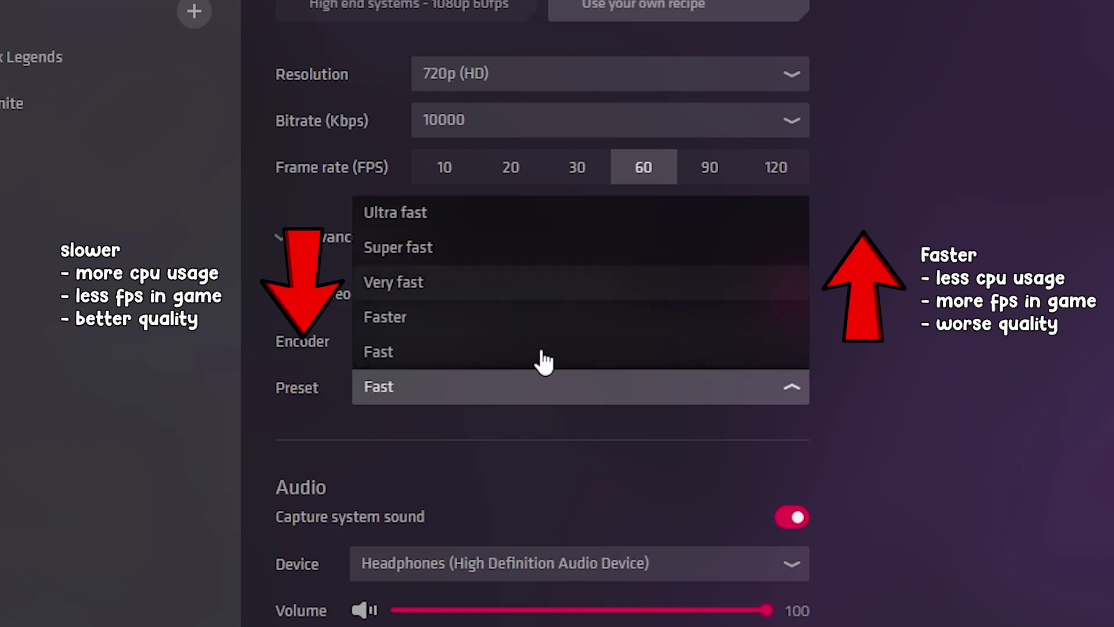
click(485, 282)
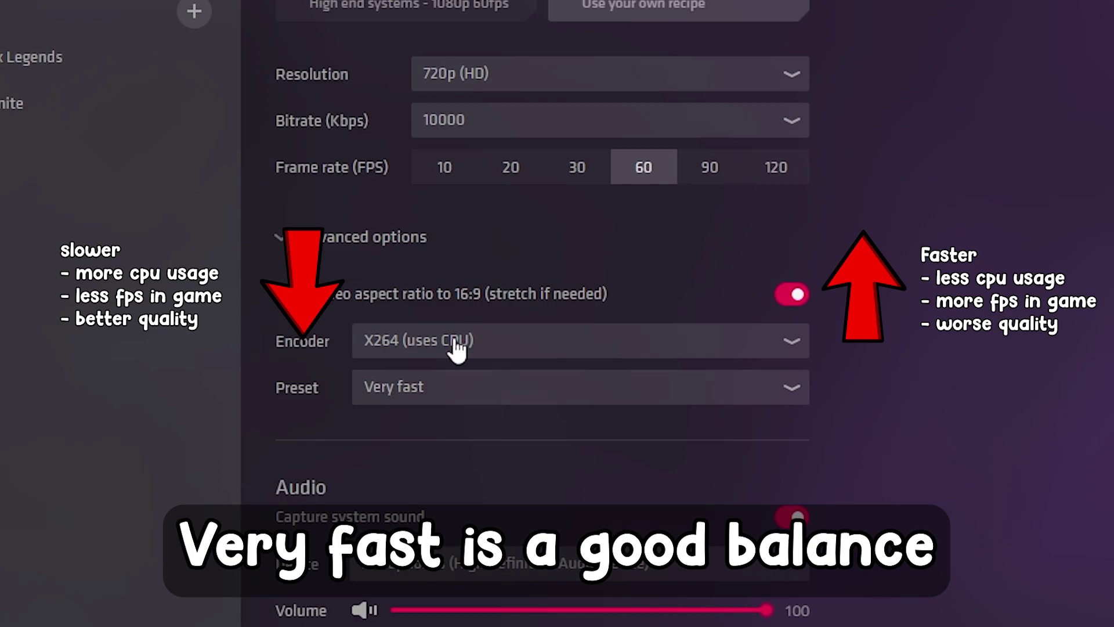
Review the encoder preset choices and try the AMD AMF (uses GPU) encoder
click(406, 390)
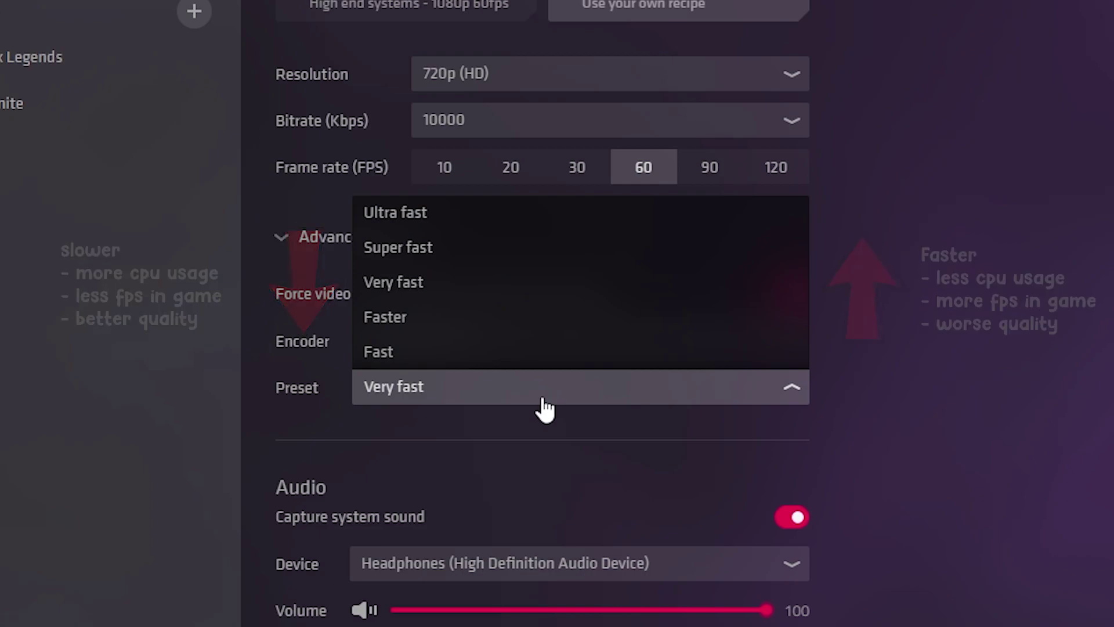
click(543, 401)
click(450, 339)
click(444, 304)
click(450, 394)
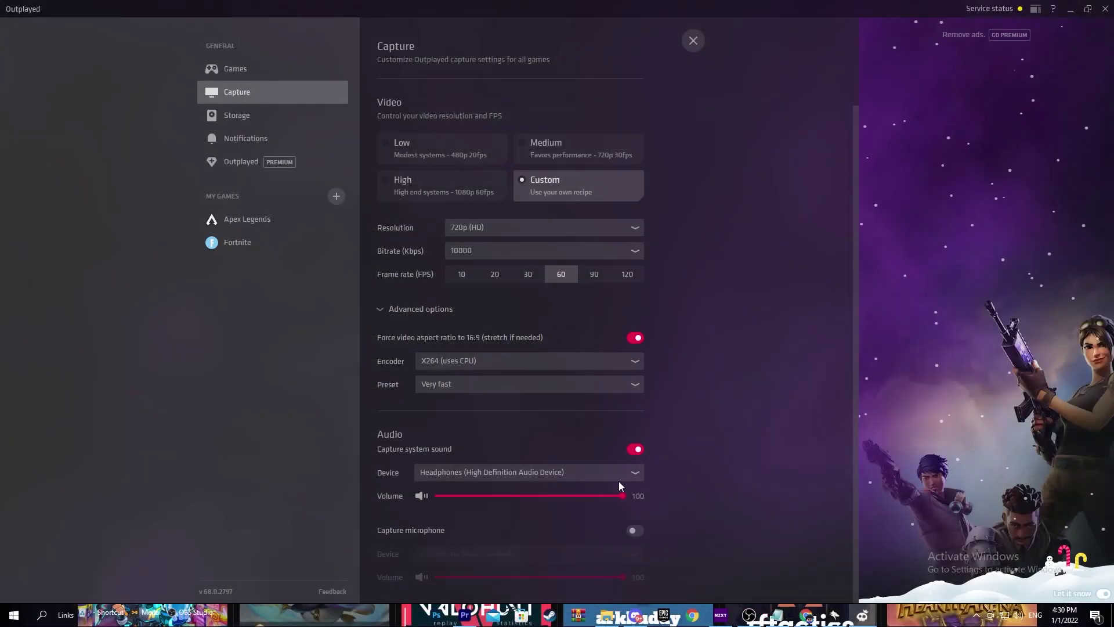
Look through the system sound devices, then turn microphone capture on, check its device and turn it back off
click(656, 565)
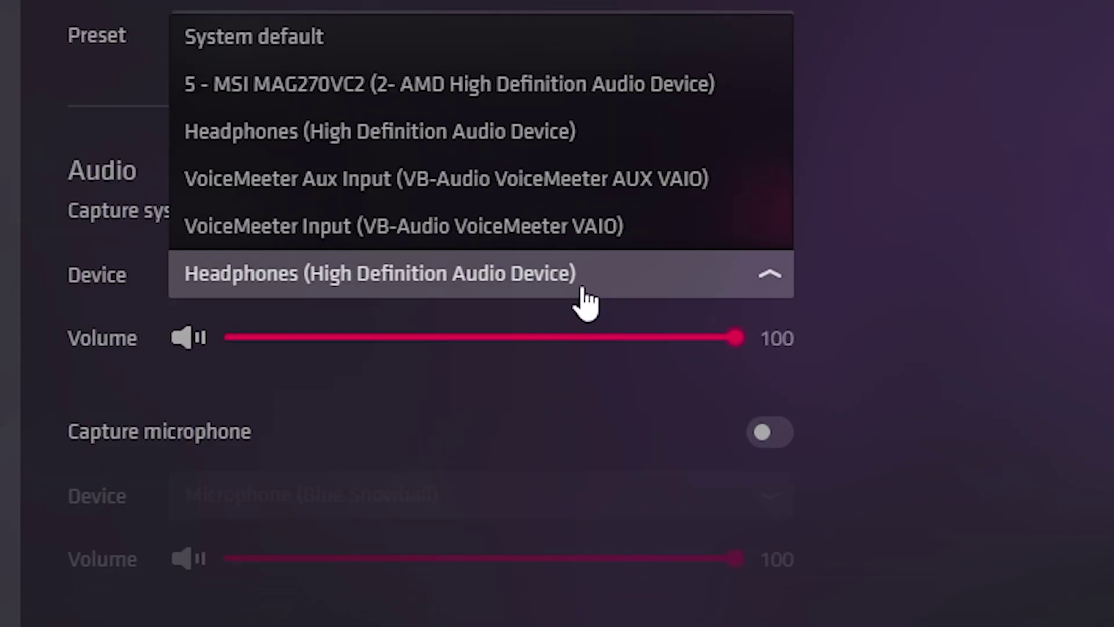
click(565, 480)
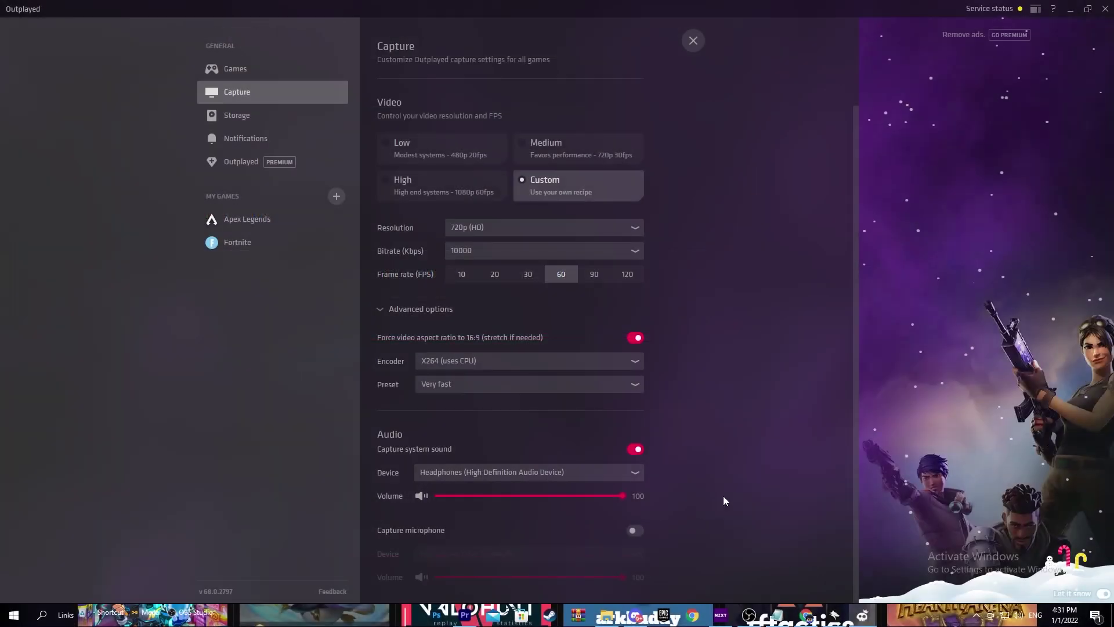
click(774, 434)
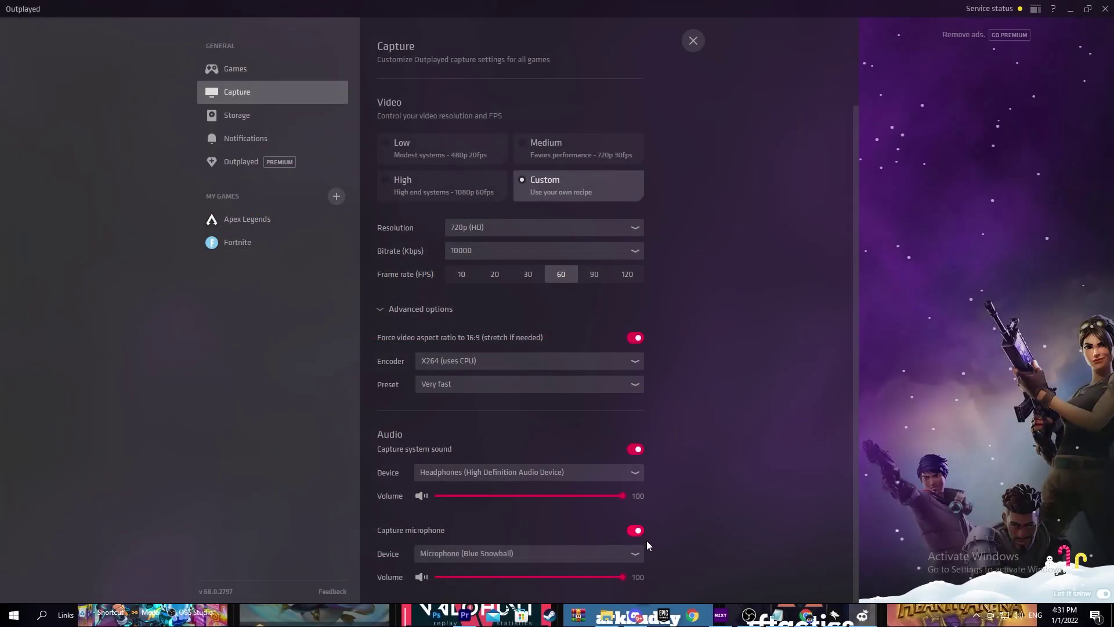
click(615, 554)
click(637, 531)
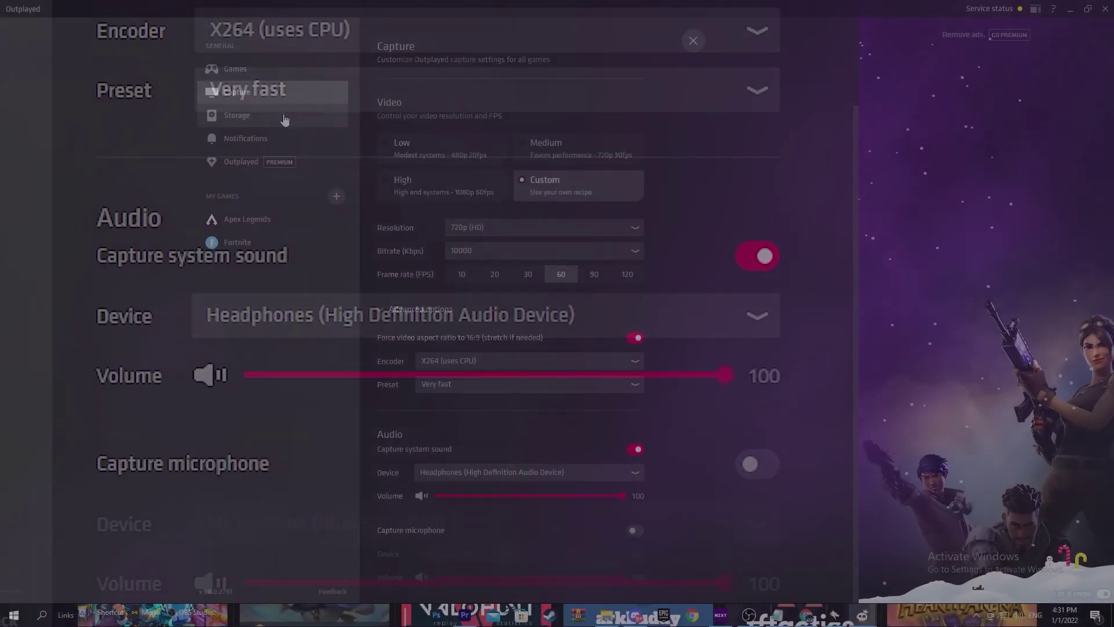
Browse the D:\ drive for a new video folder in the storage settings, then cancel the folder selection
click(257, 116)
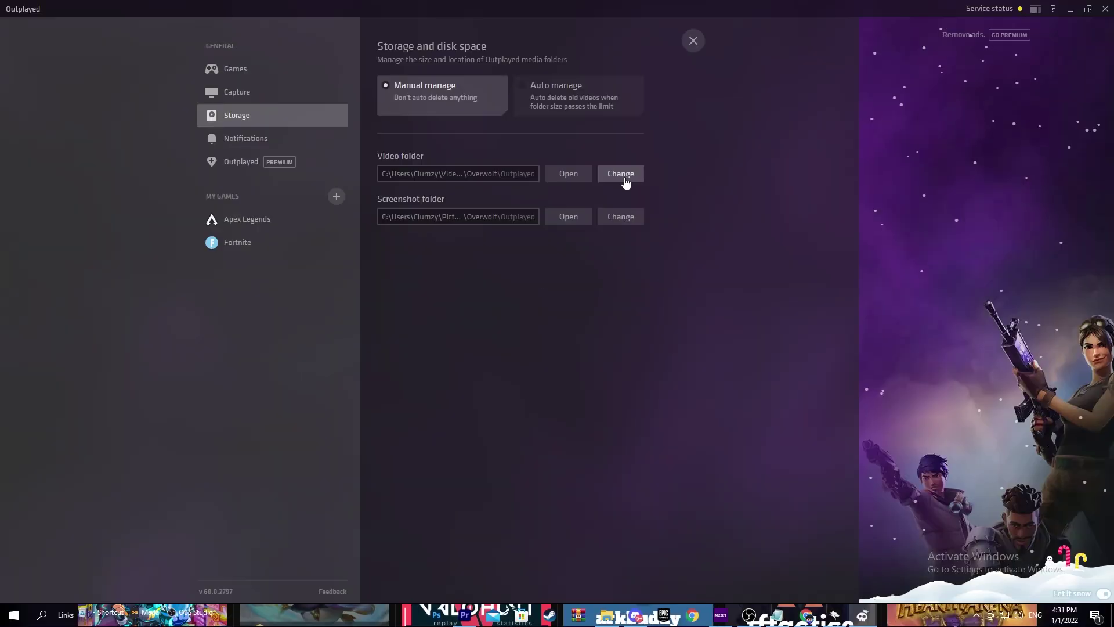
click(621, 174)
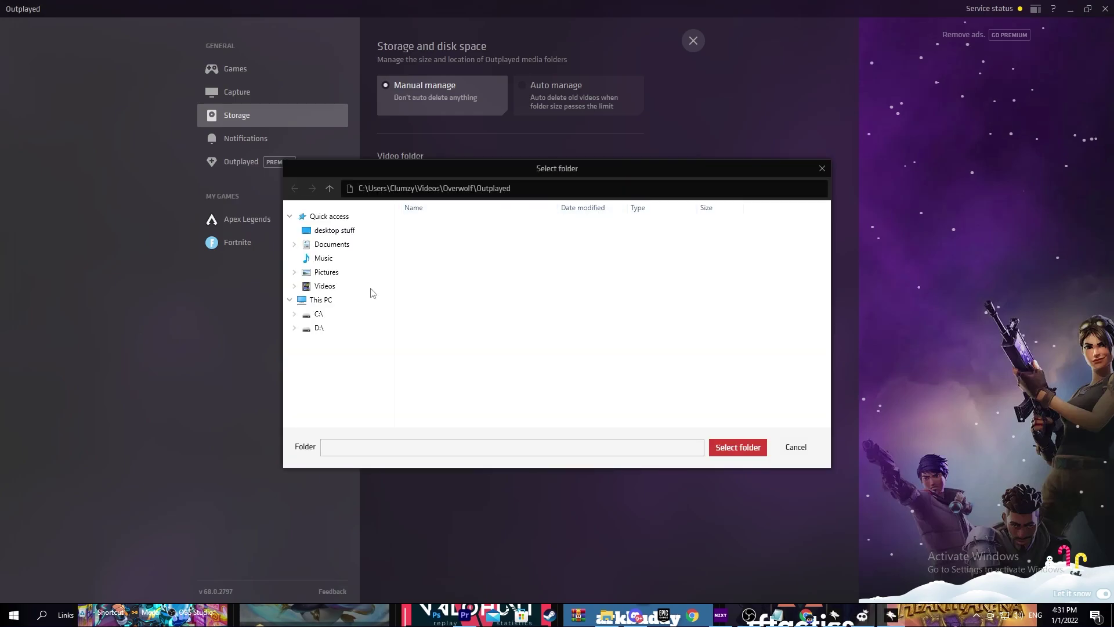
click(293, 329)
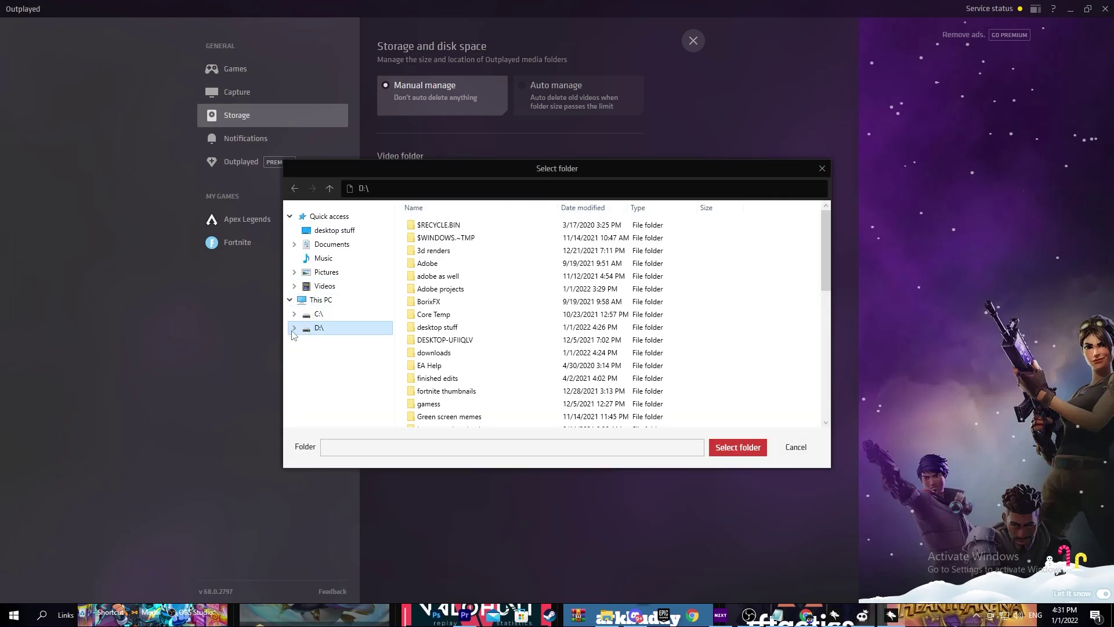
click(822, 168)
View the notification settings and open the game settings for Fortnite
click(263, 144)
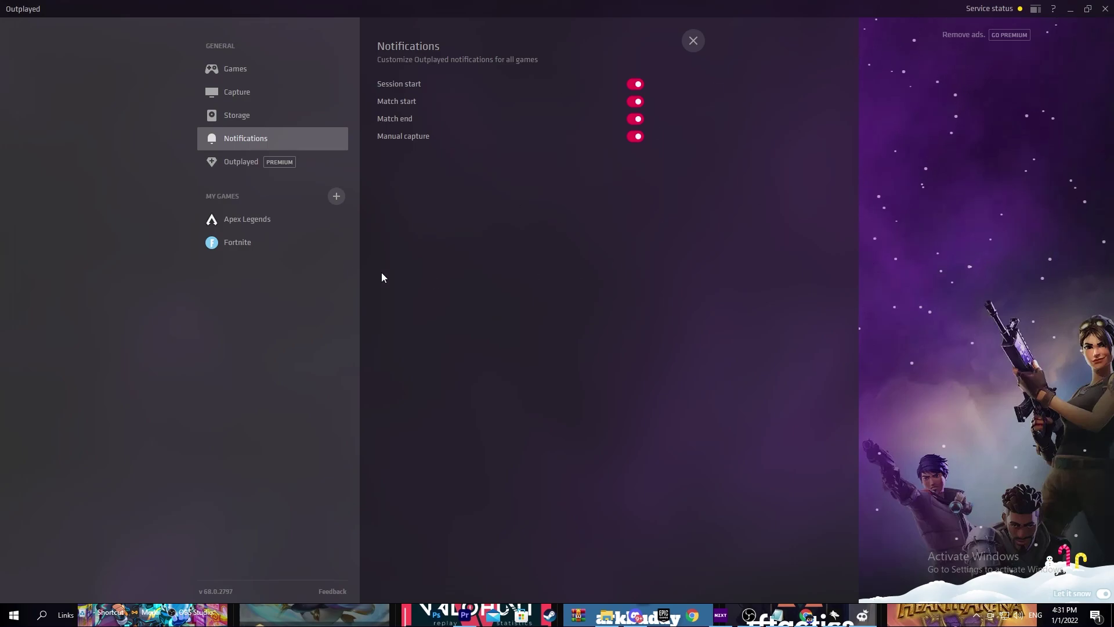
click(236, 244)
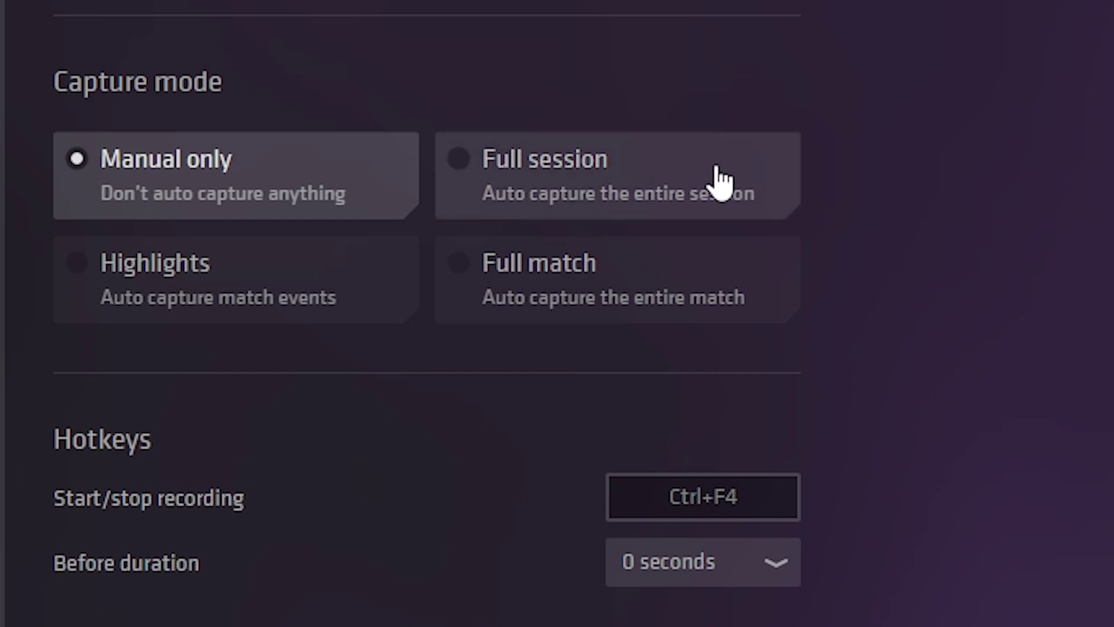
Try the Full session, Highlights and Full match capture modes for Fortnite and review the hotkeys
click(480, 160)
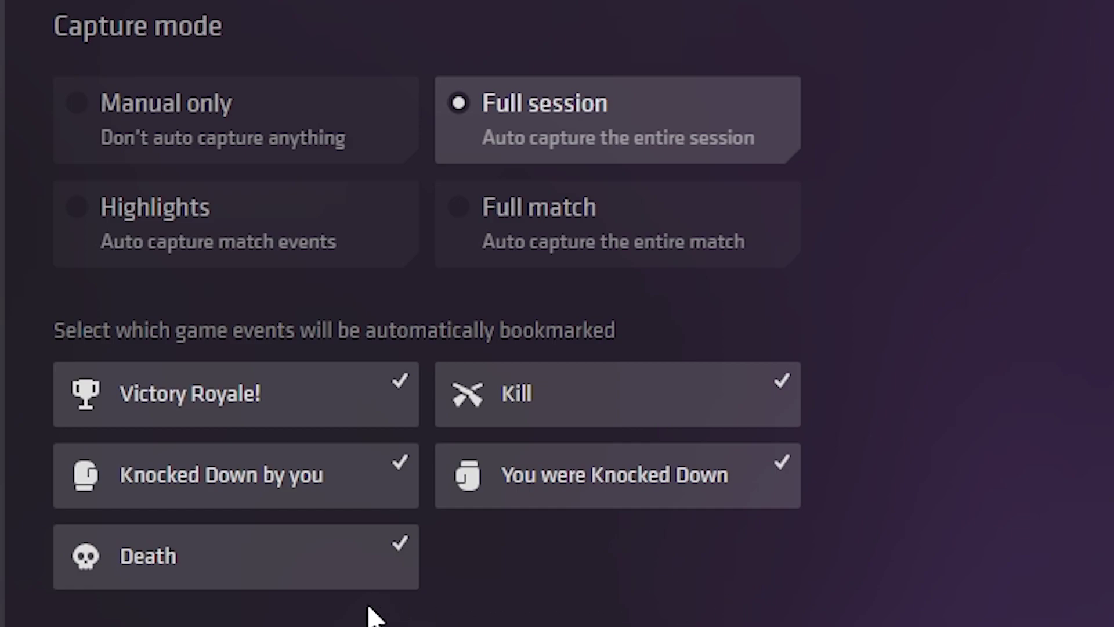
click(261, 249)
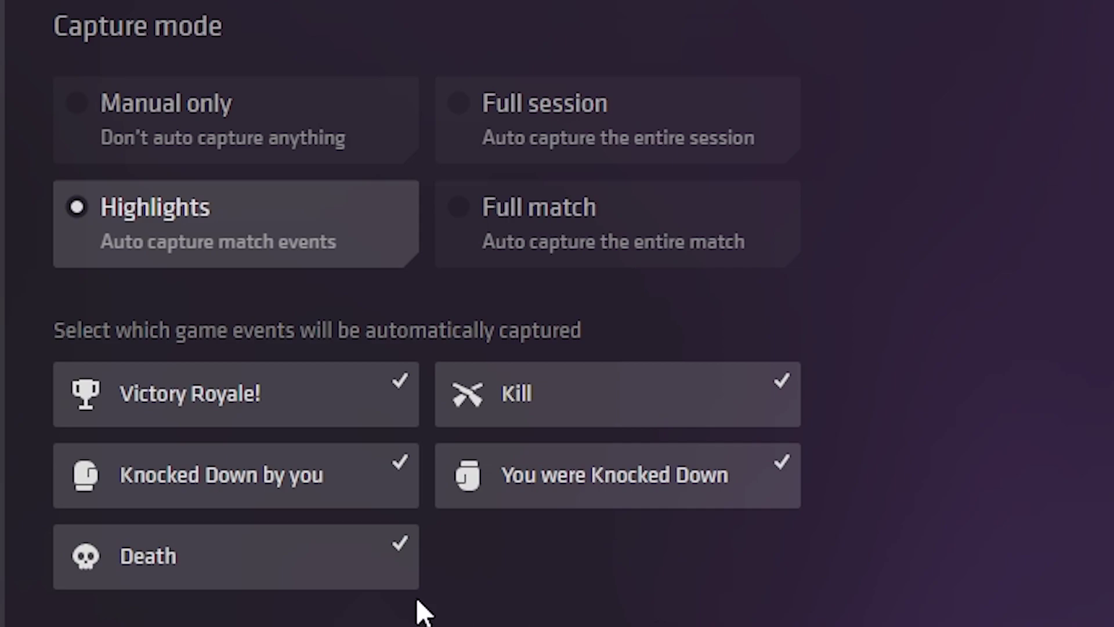
click(537, 220)
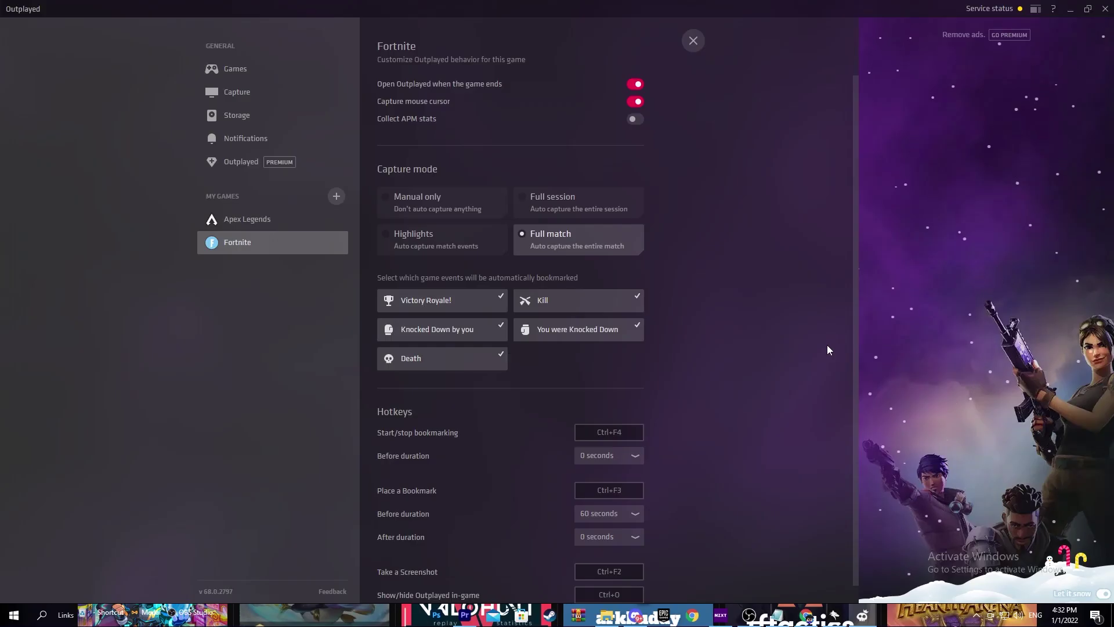
scroll(760, 346, down, 1)
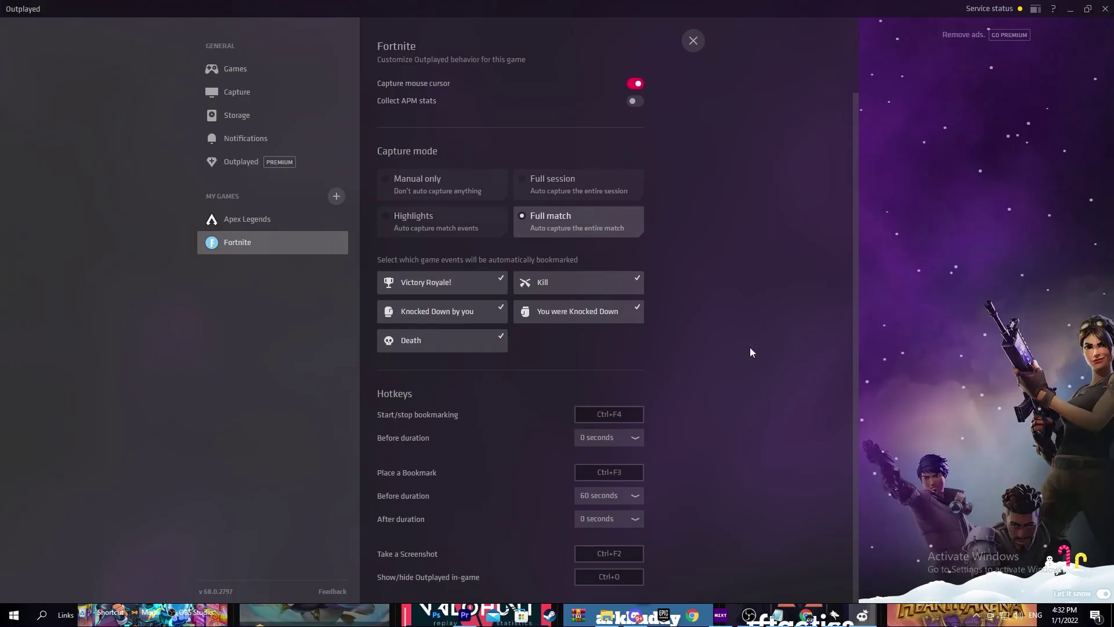
Set Fortnite's capture mode to Manual only and the before duration for start/stop recording to 60 seconds
click(470, 191)
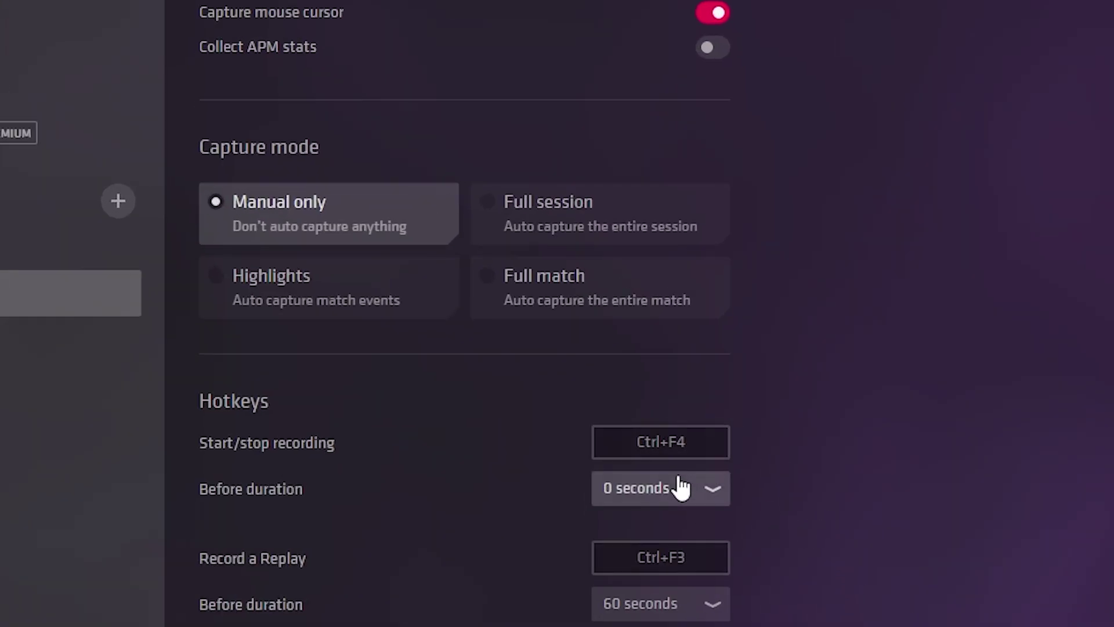
click(680, 486)
click(667, 385)
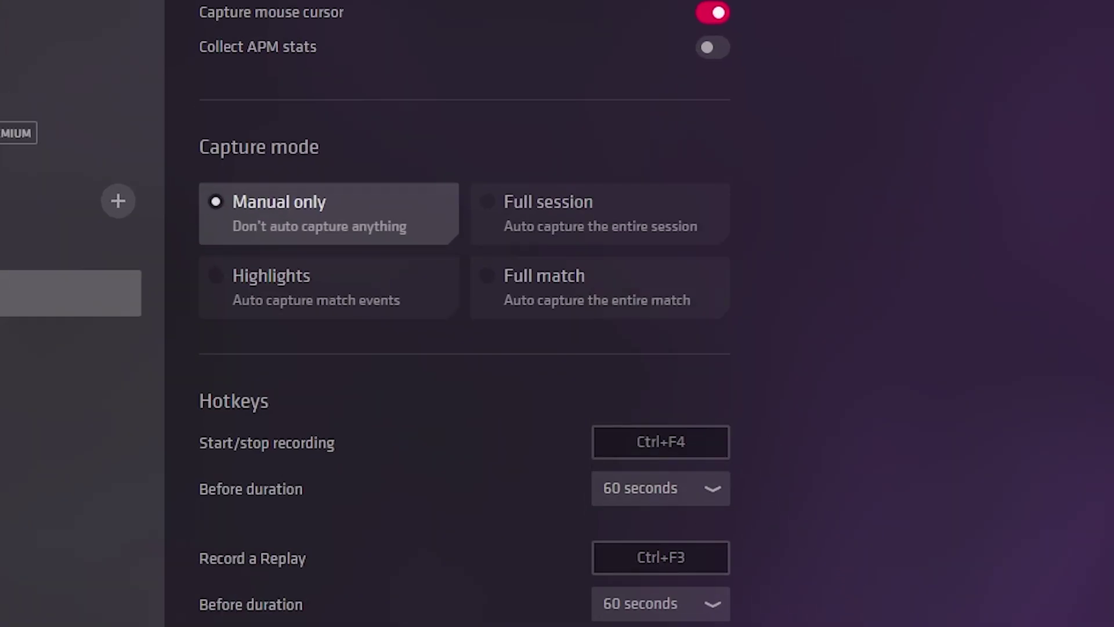